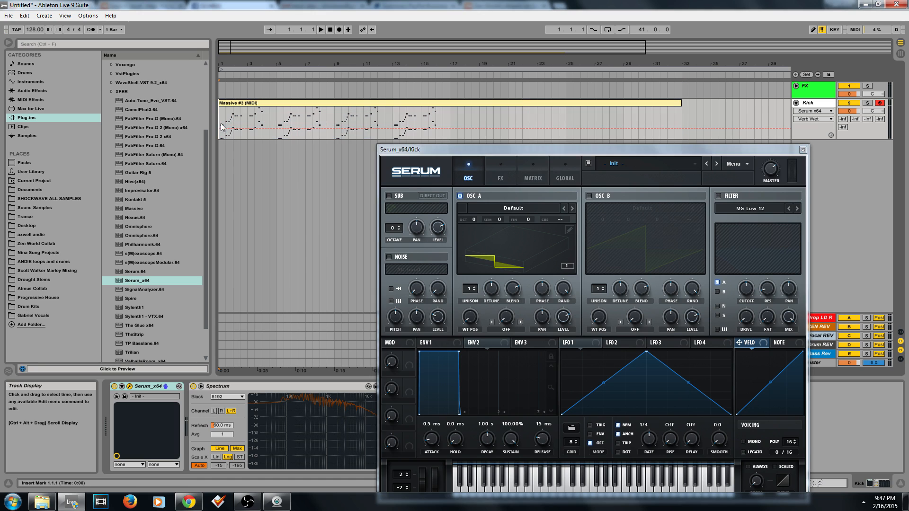
# Play the Massive #3 MIDI clip from the start to hear the initial patch, and stop playback.
pyautogui.moveTo(261, 49); pyautogui.dragTo(262, 47)
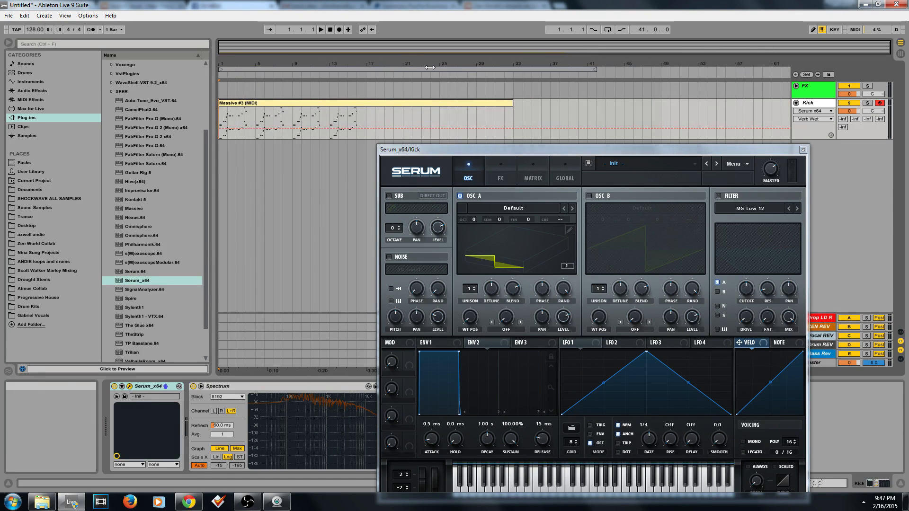
pyautogui.press('space')
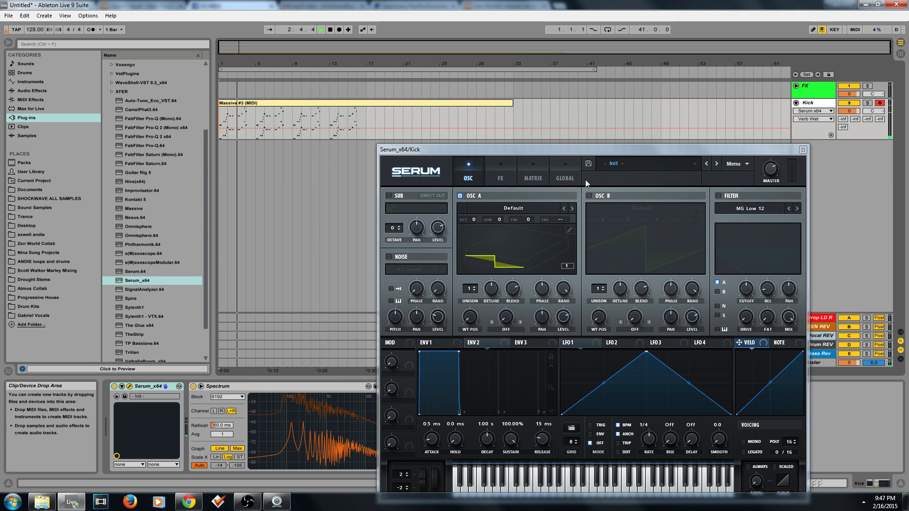
pyautogui.moveTo(315, 46); pyautogui.dragTo(315, 56)
pyautogui.press('space')
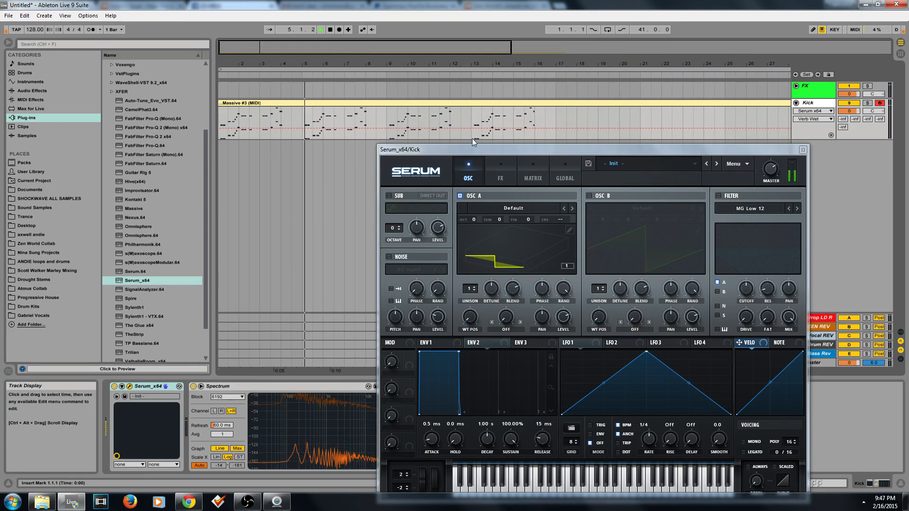
# Narrow the browser, move the Serum window off the plug-in's lower edge, and fit the whole arrangement in view.
pyautogui.moveTo(430, 149); pyautogui.dragTo(375, 119)
pyautogui.moveTo(213, 108); pyautogui.dragTo(187, 108)
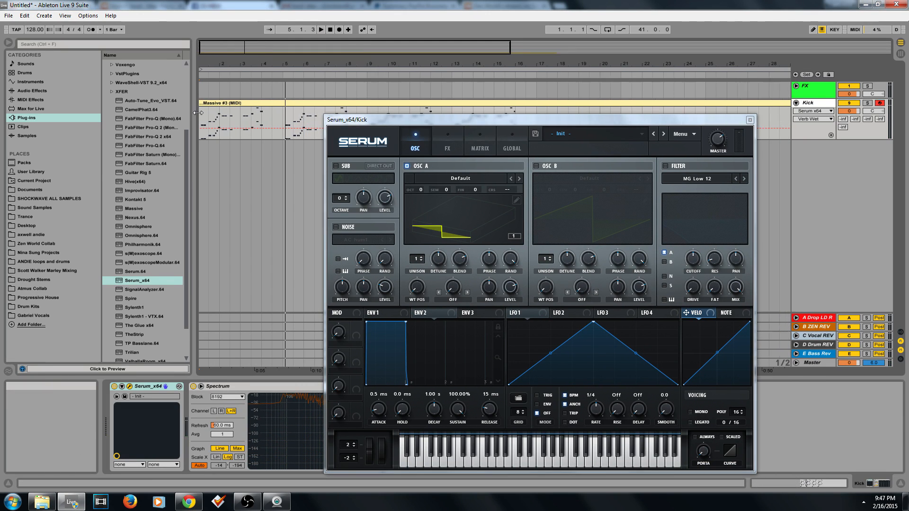
pyautogui.doubleClick(239, 56)
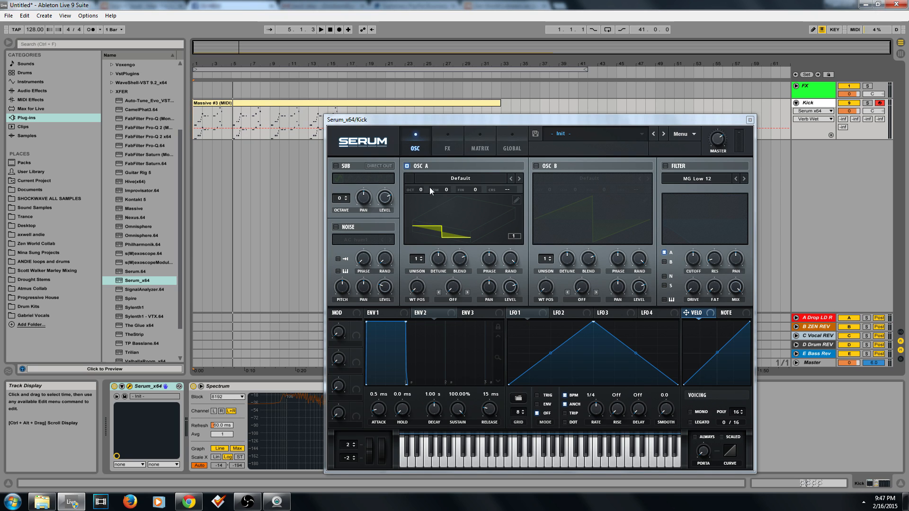
pyautogui.click(477, 179)
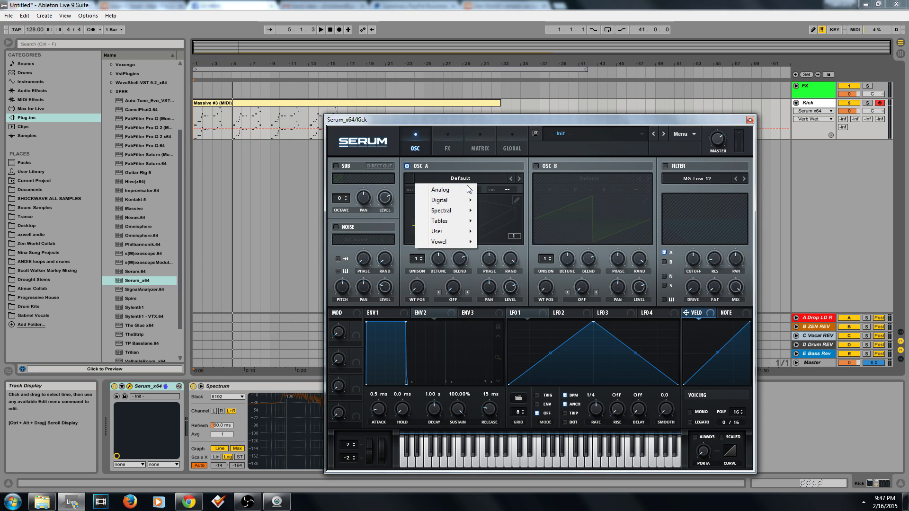
pyautogui.click(490, 123)
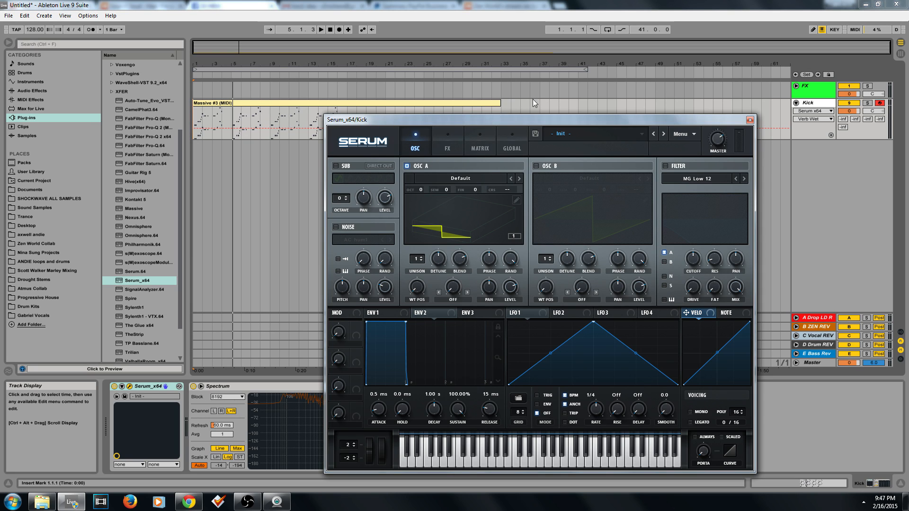
pyautogui.moveTo(507, 118); pyautogui.dragTo(553, 85)
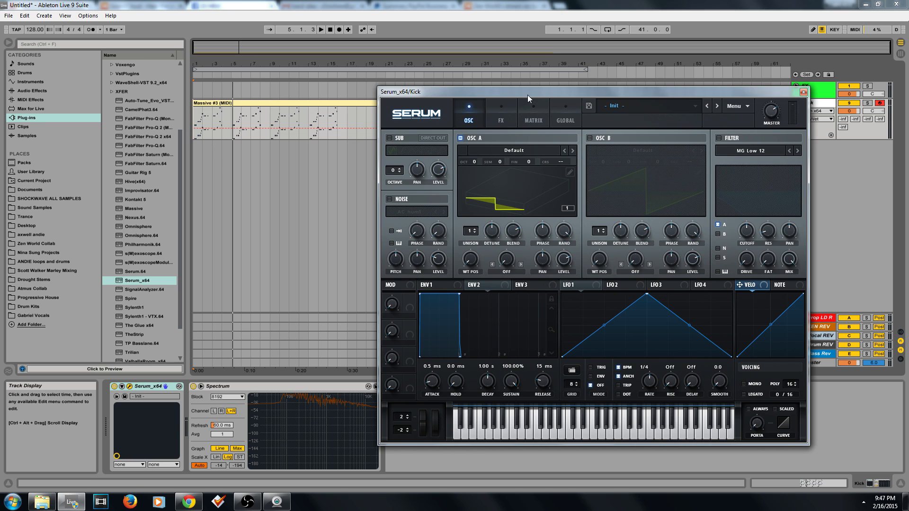
pyautogui.moveTo(527, 95); pyautogui.dragTo(509, 121)
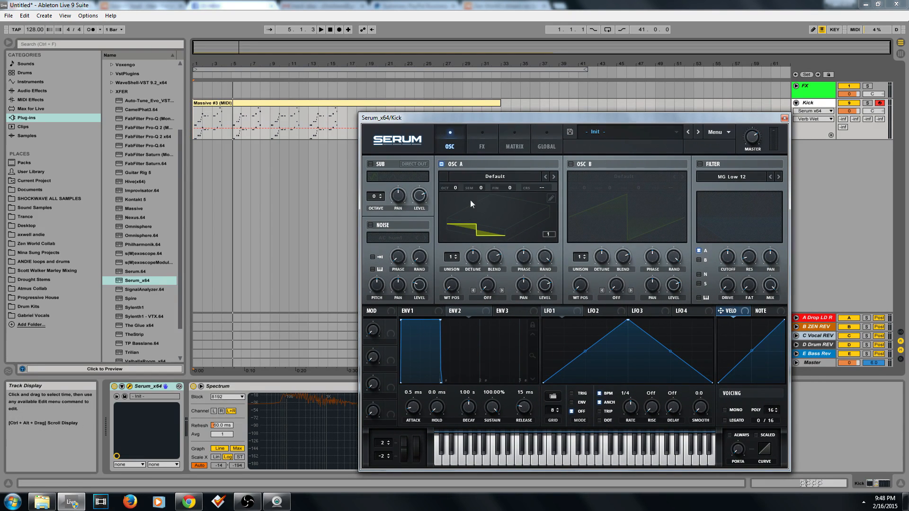
# Load the Analog wavetable 4088 into oscillator A and switch its display to the 2D waveform.
pyautogui.click(482, 180)
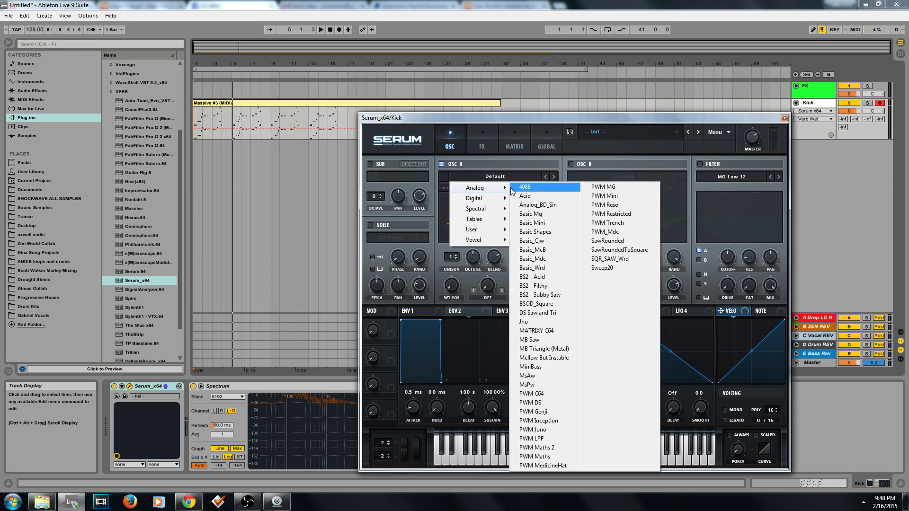
pyautogui.click(524, 187)
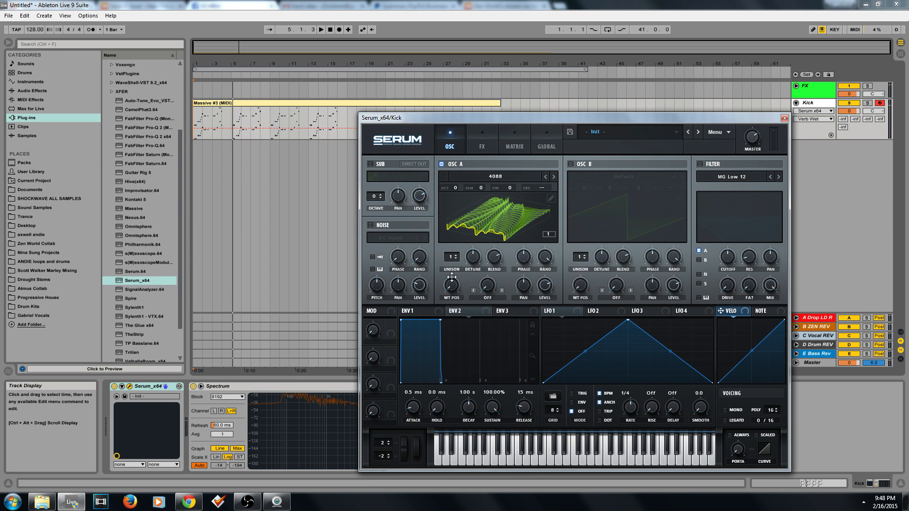
pyautogui.click(487, 213)
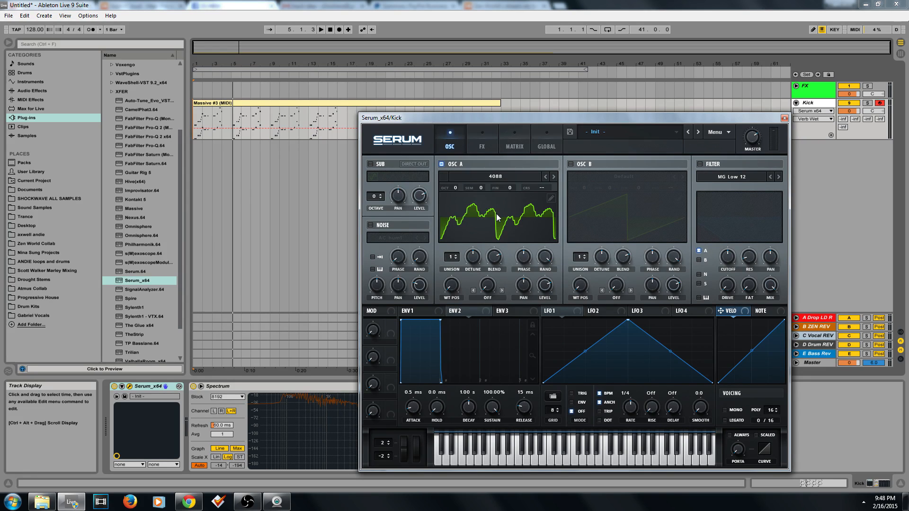
# Enable oscillator B and load the Analog wavetable Acid into it.
pyautogui.click(570, 164)
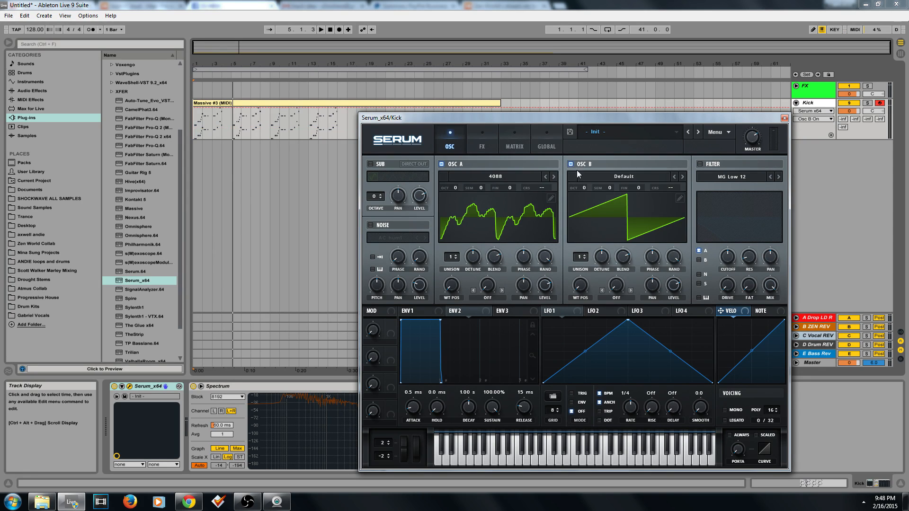
pyautogui.click(609, 179)
pyautogui.moveTo(615, 186)
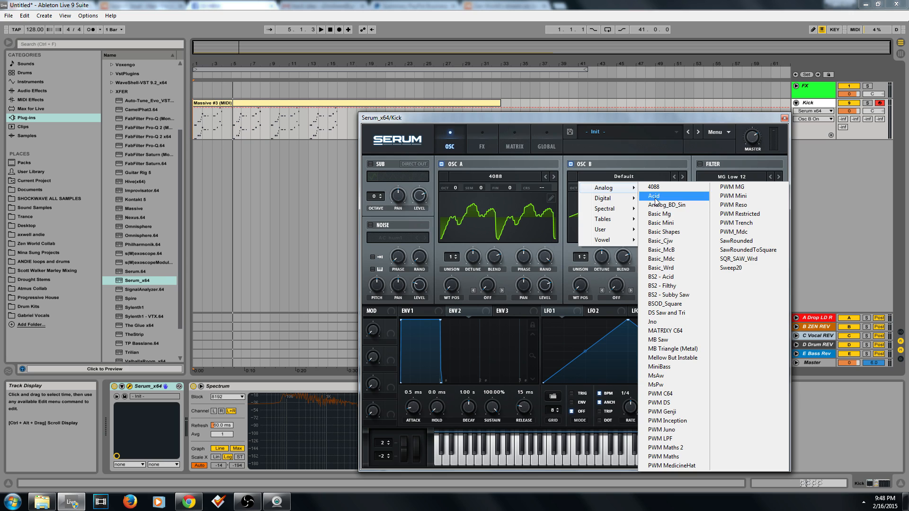
pyautogui.click(655, 185)
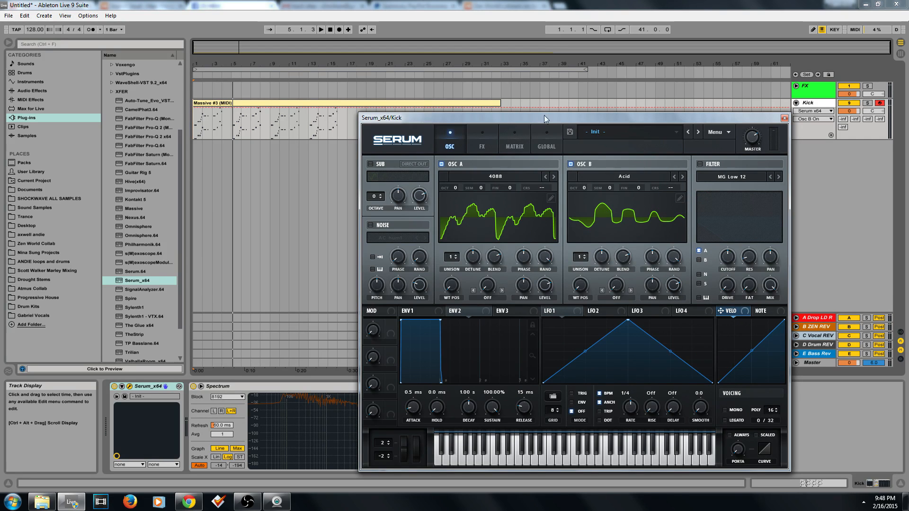
# Move the Serum window aside and switch Live to full screen, keeping Serum's oscillator page open.
pyautogui.moveTo(506, 115); pyautogui.dragTo(336, 89)
pyautogui.click(88, 16)
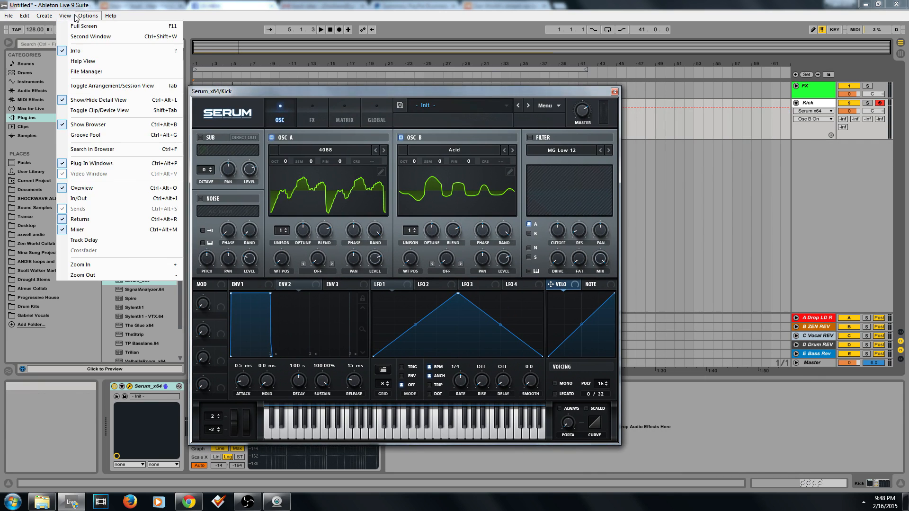
pyautogui.moveTo(65, 16)
pyautogui.click(95, 26)
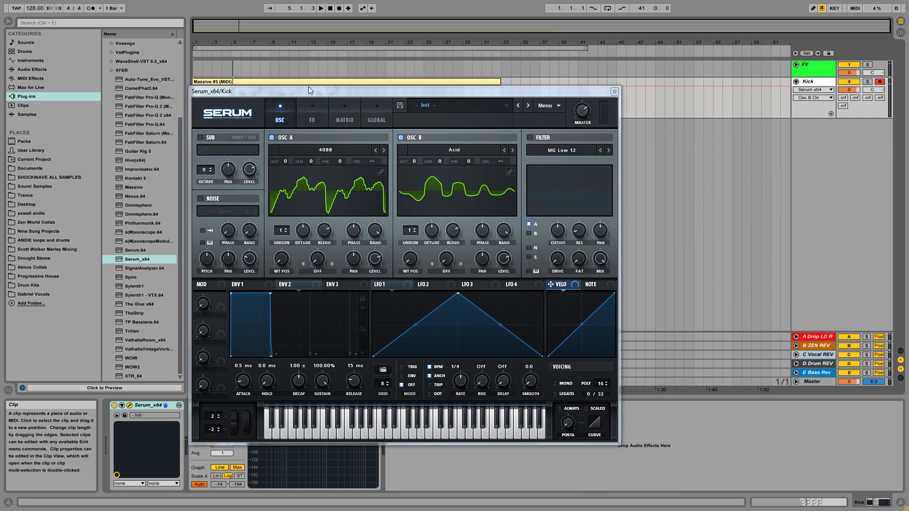
pyautogui.click(376, 115)
pyautogui.click(279, 112)
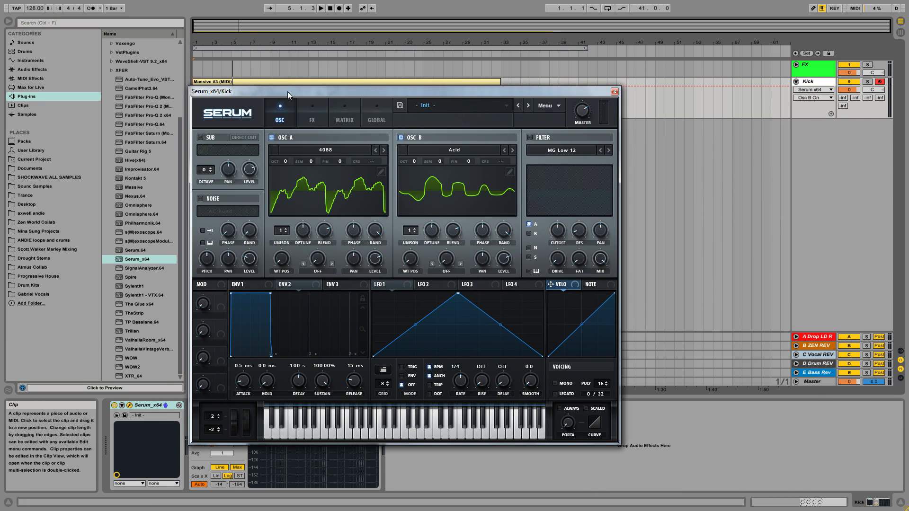
# Reposition the Serum window so the start of the MIDI clip is uncovered, and narrow the browser further.
pyautogui.moveTo(288, 92); pyautogui.dragTo(401, 57)
pyautogui.moveTo(233, 29)
pyautogui.mouseDown()
pyautogui.moveTo(235, 47)
pyautogui.moveTo(234, 38)
pyautogui.mouseUp()
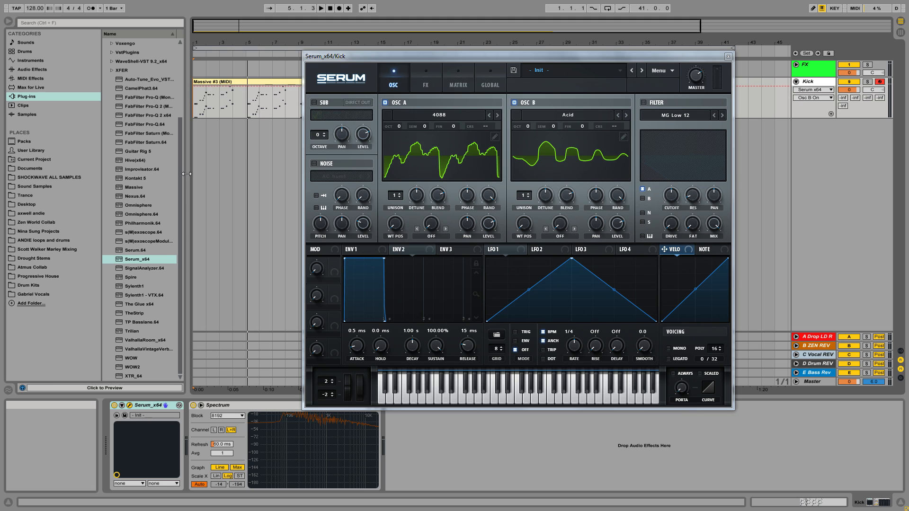
pyautogui.moveTo(187, 174); pyautogui.dragTo(167, 173)
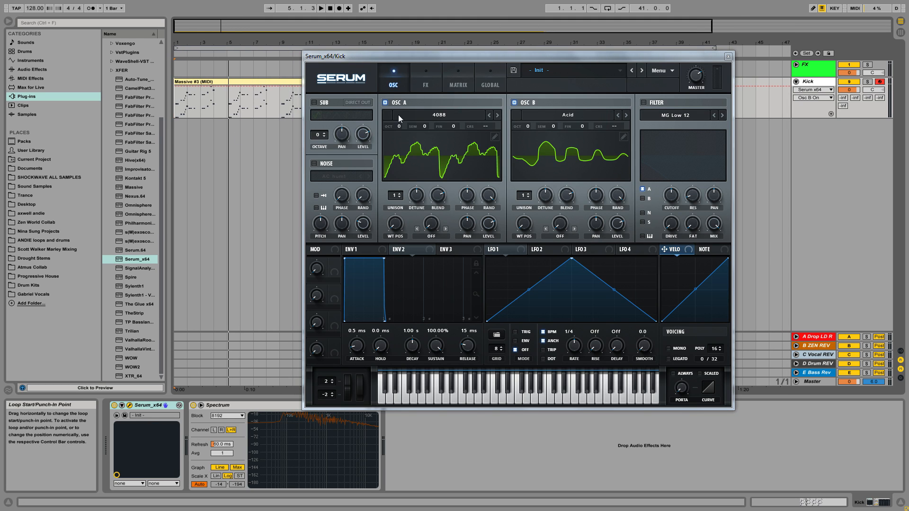
# Set oscillator A's semitone tuning to +7 and audition single notes on Serum's keyboard.
pyautogui.moveTo(437, 124); pyautogui.dragTo(456, 120)
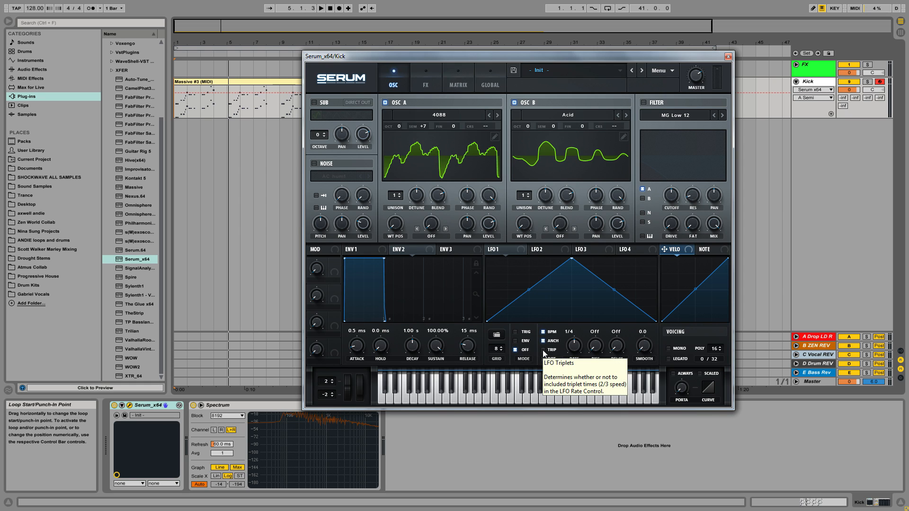
pyautogui.click(473, 399)
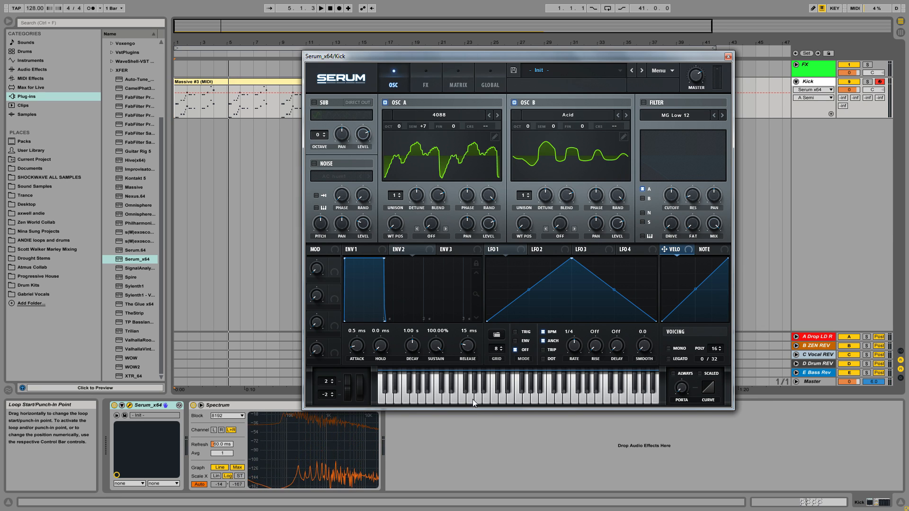
pyautogui.click(476, 389)
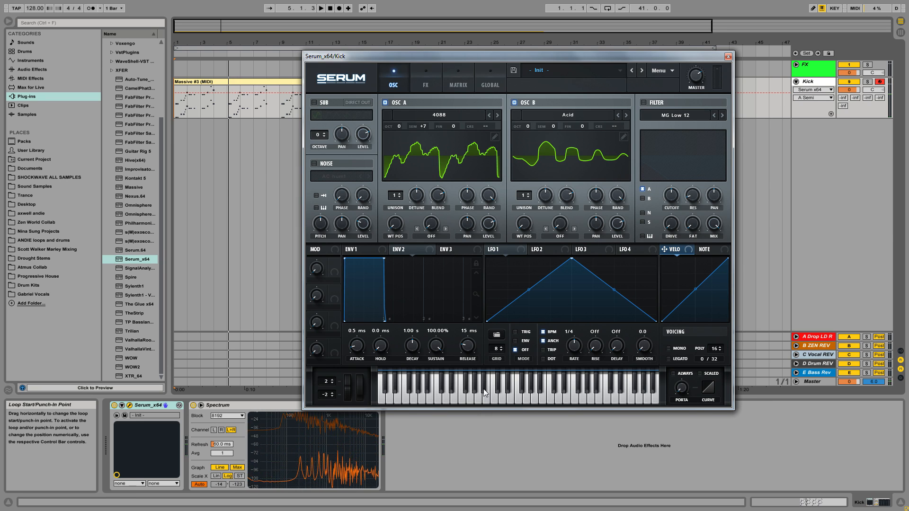
pyautogui.click(483, 389)
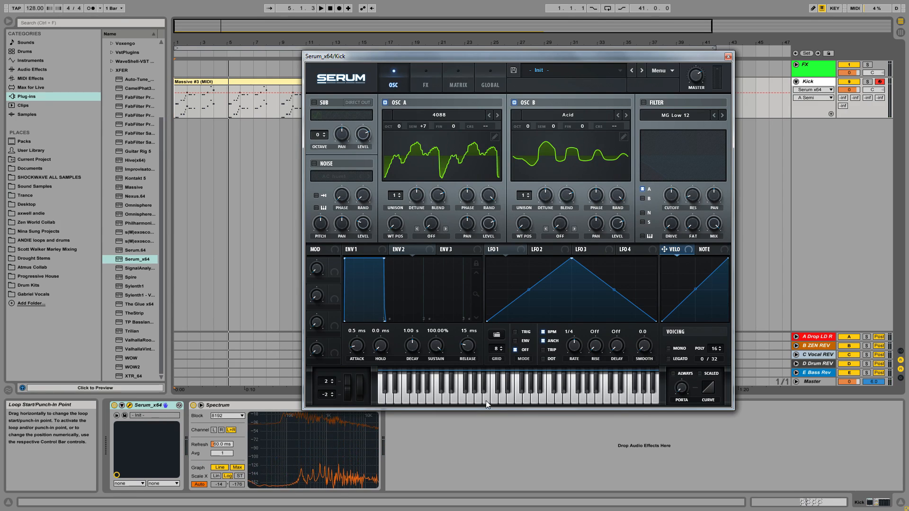
pyautogui.click(485, 401)
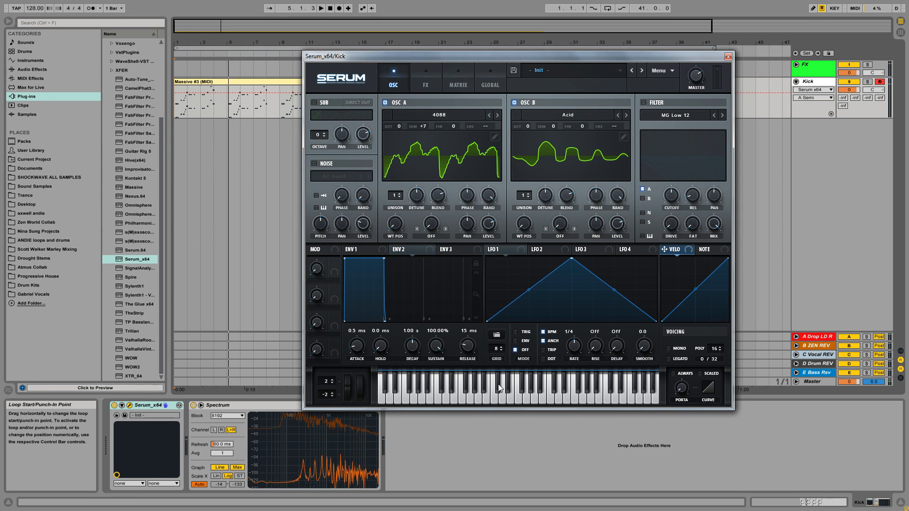
pyautogui.click(502, 390)
pyautogui.click(507, 397)
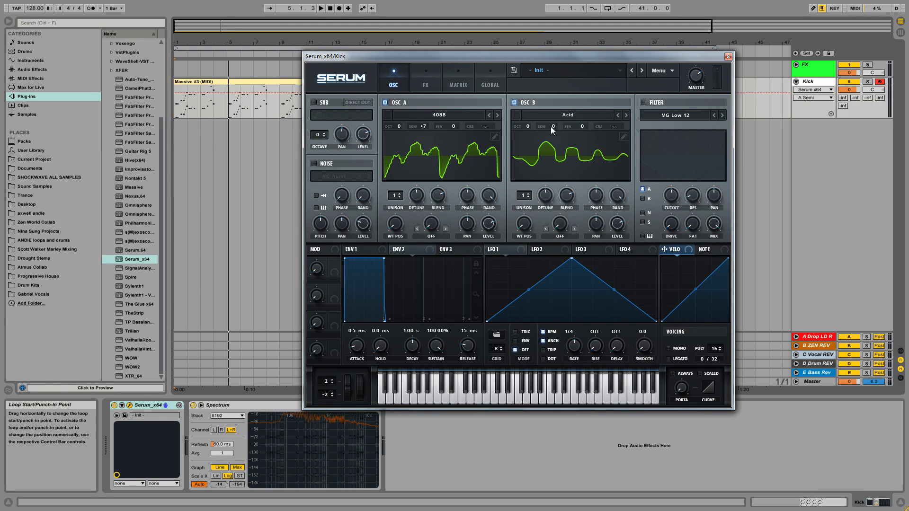
# Raise oscillator B's octave to +1 and audition the opening of the MIDI clip from bar 1.
pyautogui.scroll(1, 529, 127)
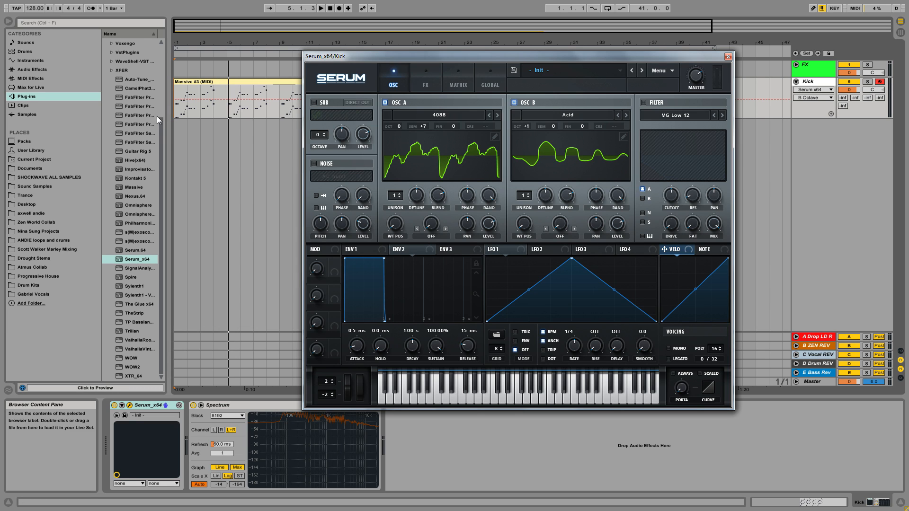
pyautogui.click(234, 35)
pyautogui.moveTo(234, 35); pyautogui.dragTo(383, 50)
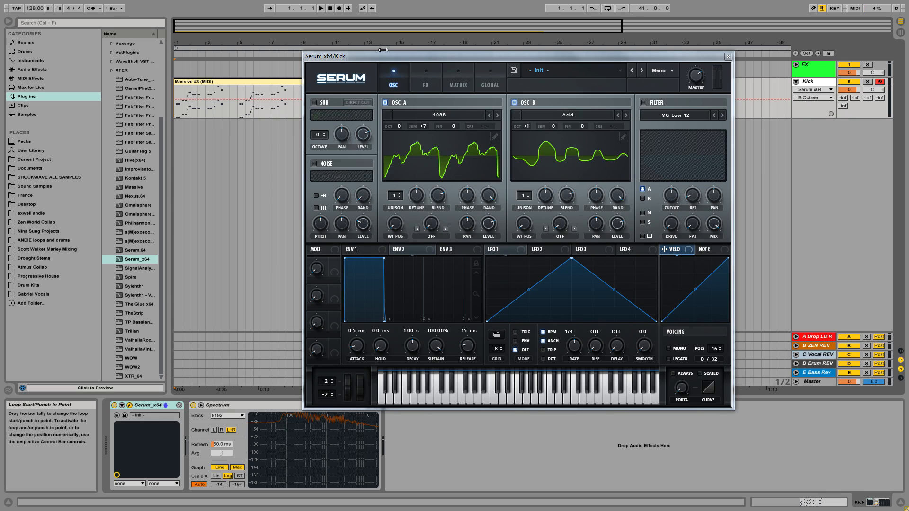
pyautogui.press('space')
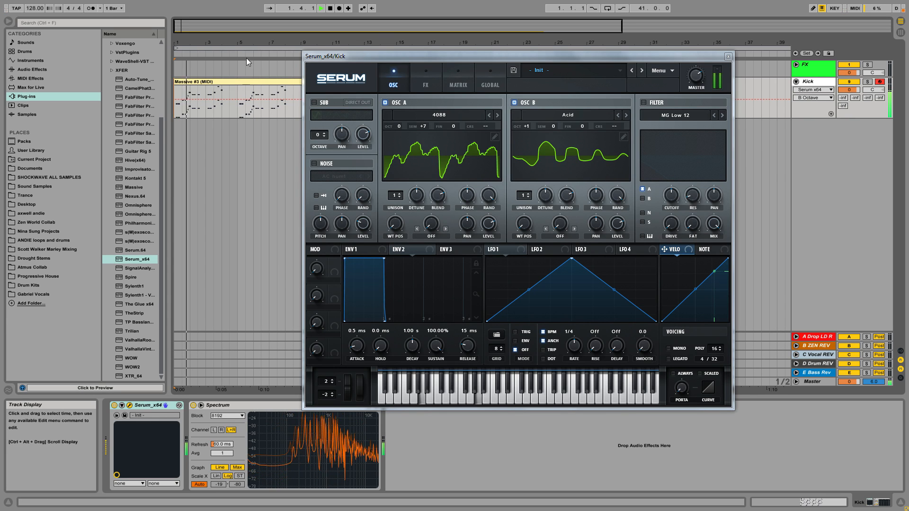
pyautogui.press('space')
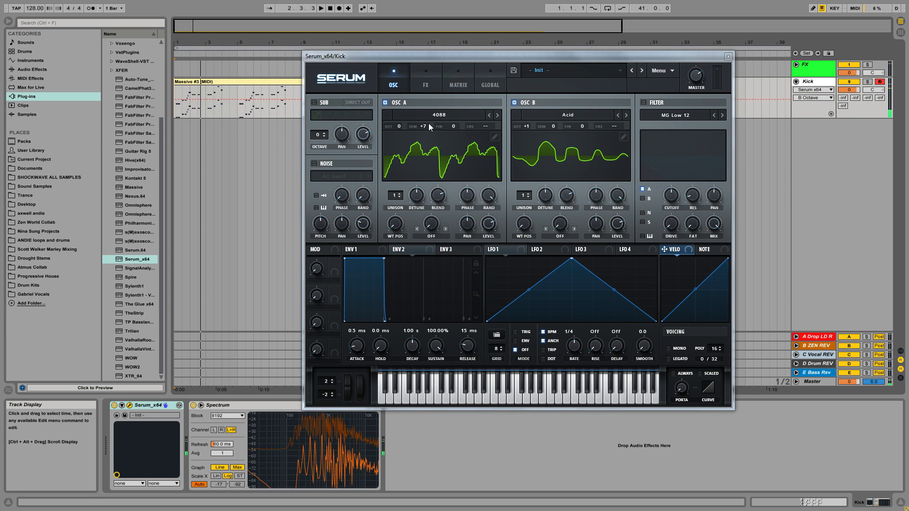
# Compare the clip's sound with oscillator A's semitone tuning at 0 and at +7, and stop playback.
pyautogui.moveTo(428, 123); pyautogui.dragTo(431, 169)
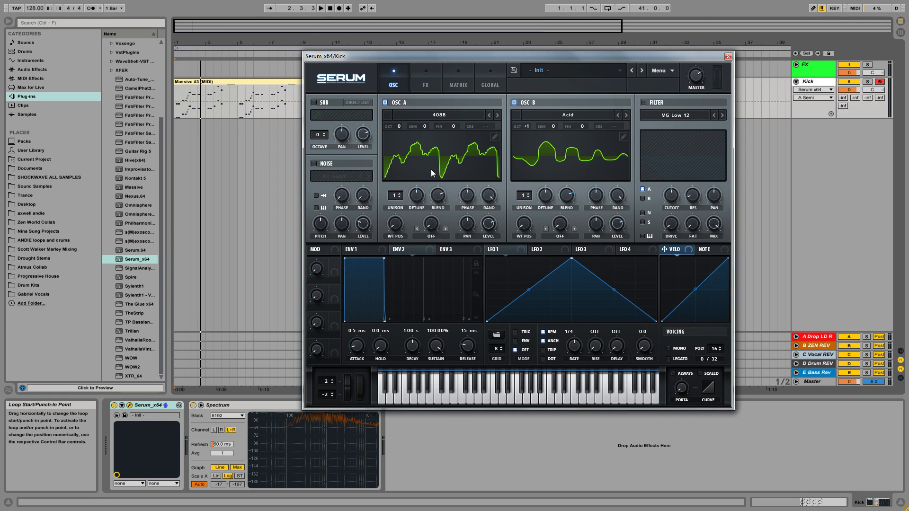
pyautogui.press('space')
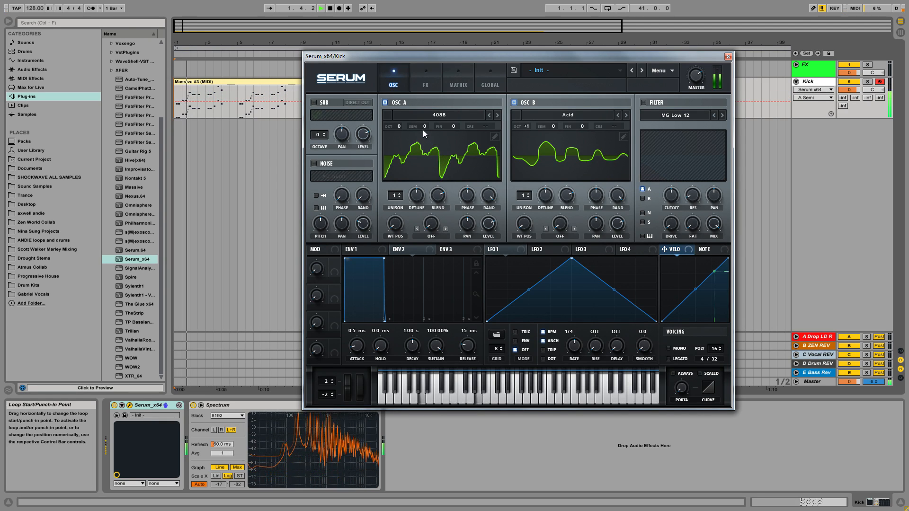
pyautogui.moveTo(422, 129); pyautogui.dragTo(448, 120)
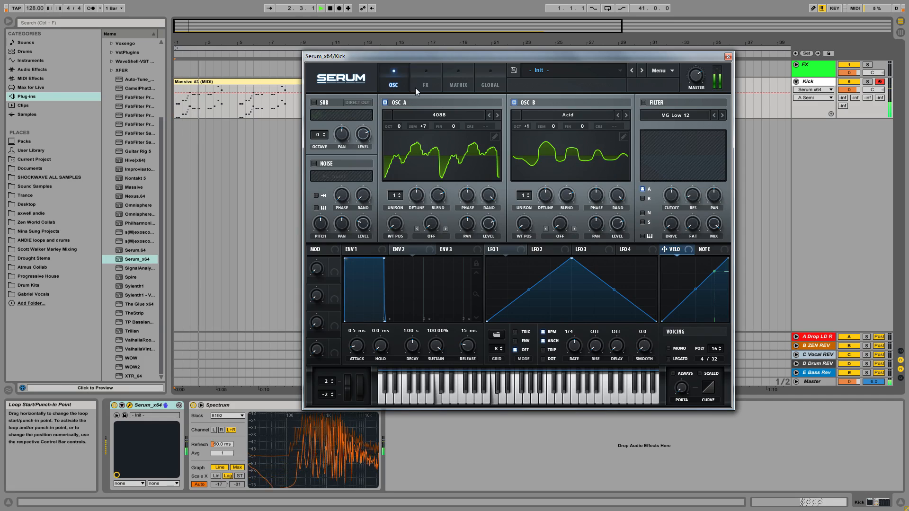
pyautogui.click(330, 8)
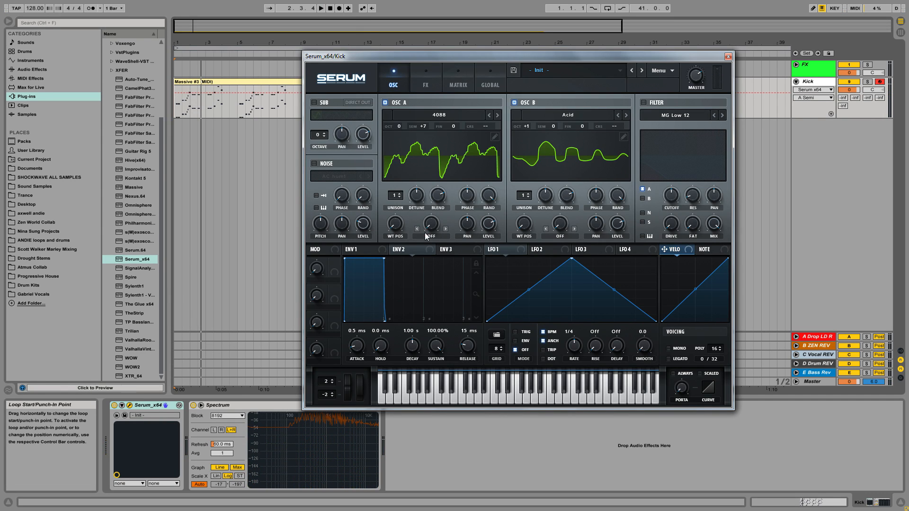
# Set oscillator A's unison to 13 voices, adjust its blend and detune, and audition the clip.
pyautogui.moveTo(414, 206); pyautogui.dragTo(421, 122)
pyautogui.moveTo(438, 196); pyautogui.dragTo(381, 300)
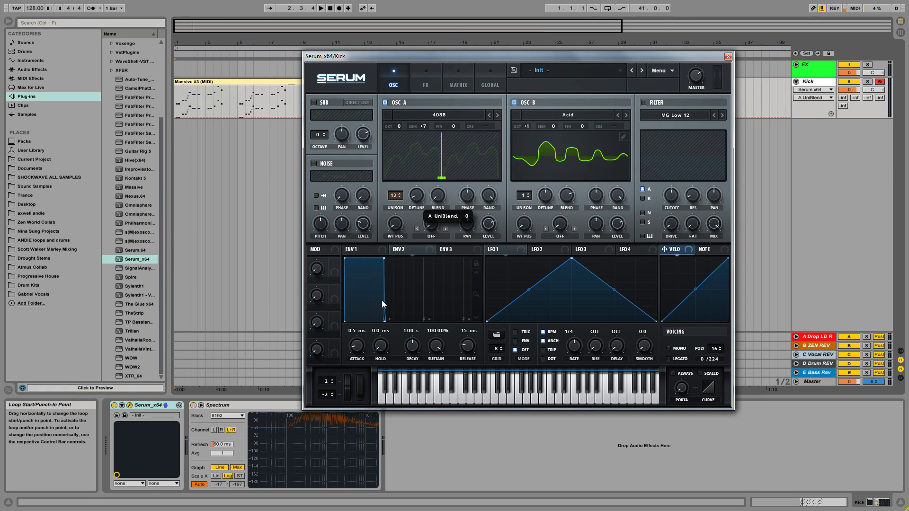
pyautogui.moveTo(418, 198); pyautogui.dragTo(445, 193)
pyautogui.click(436, 203)
pyautogui.press('space')
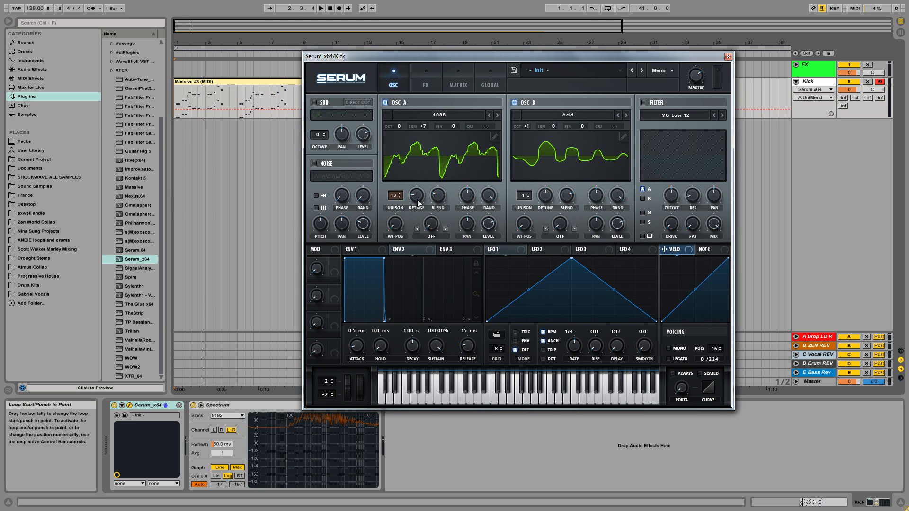
# Fine-tune oscillator A's unison detune, and compare the sound with oscillator B switched off and back on.
pyautogui.moveTo(418, 196); pyautogui.dragTo(415, 199)
pyautogui.click(523, 105)
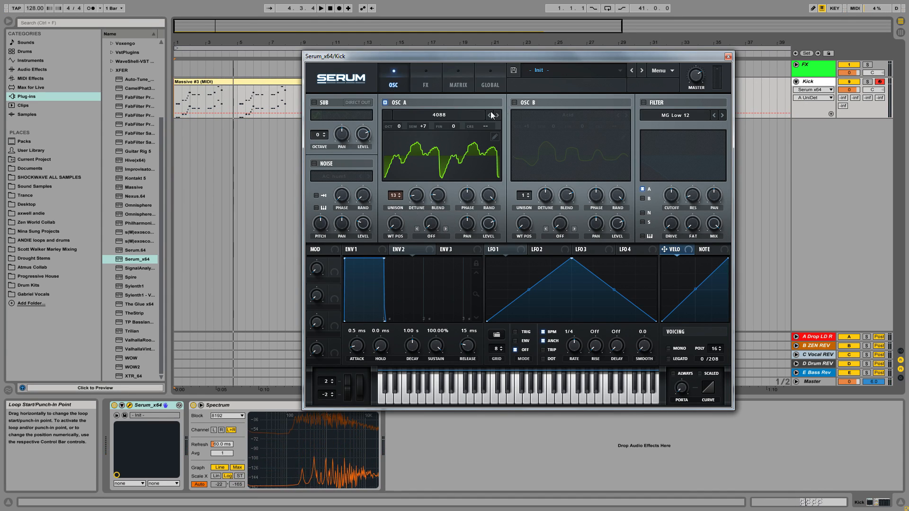
pyautogui.click(523, 106)
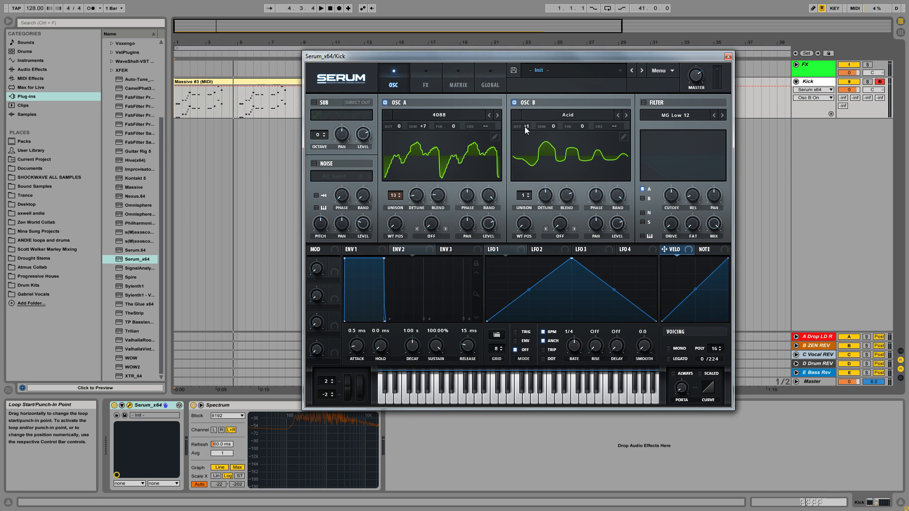
# Set oscillator B's octave to -1 and audition the clip, checking oscillator A's octave and keeping it at 0.
pyautogui.moveTo(525, 127); pyautogui.dragTo(524, 150)
pyautogui.press('space')
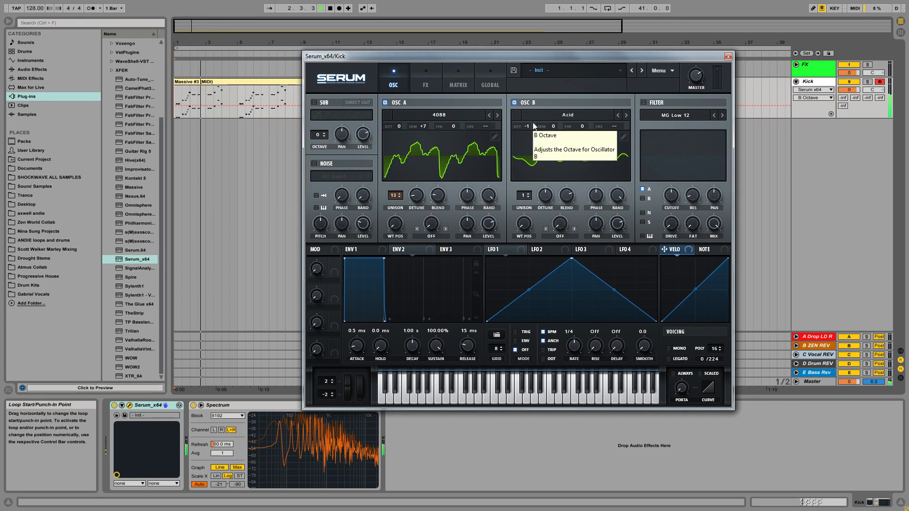
pyautogui.click(396, 128)
pyautogui.moveTo(395, 129); pyautogui.dragTo(405, 124)
pyautogui.press('space')
pyautogui.press('space')
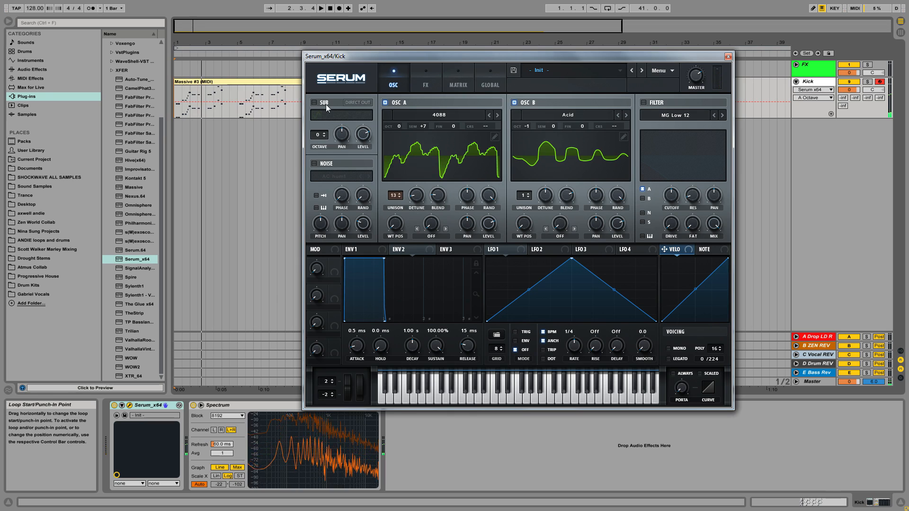
# Enable the sub oscillator, set its octave to -2, and reposition the Serum window lower to uncover more of the clip.
pyautogui.click(314, 102)
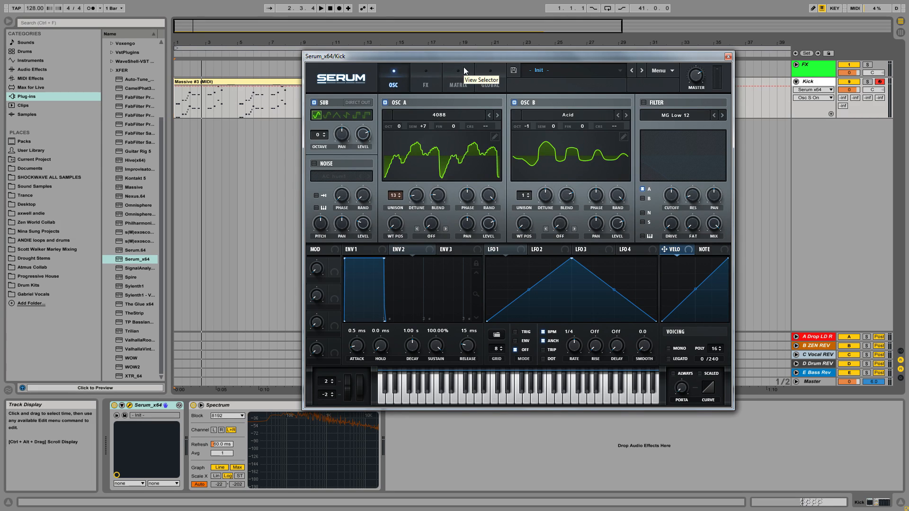
pyautogui.moveTo(375, 60); pyautogui.dragTo(370, 97)
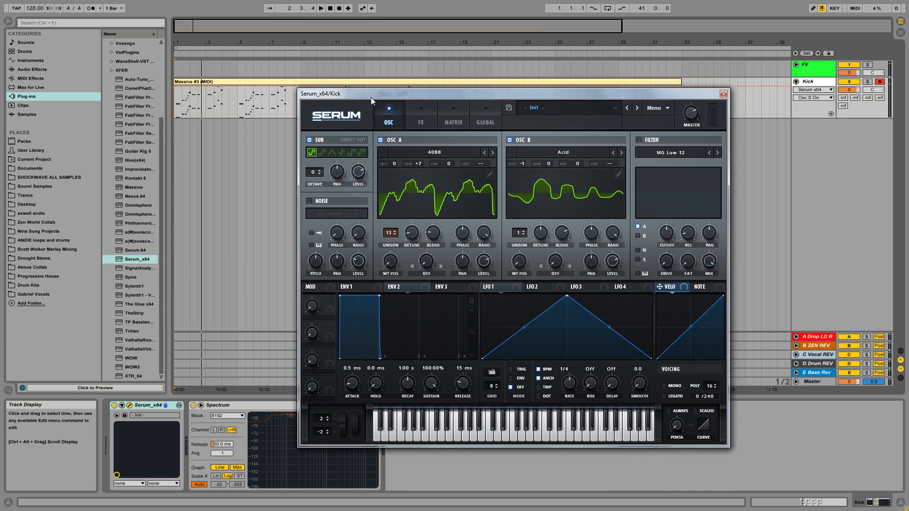
pyautogui.click(319, 174)
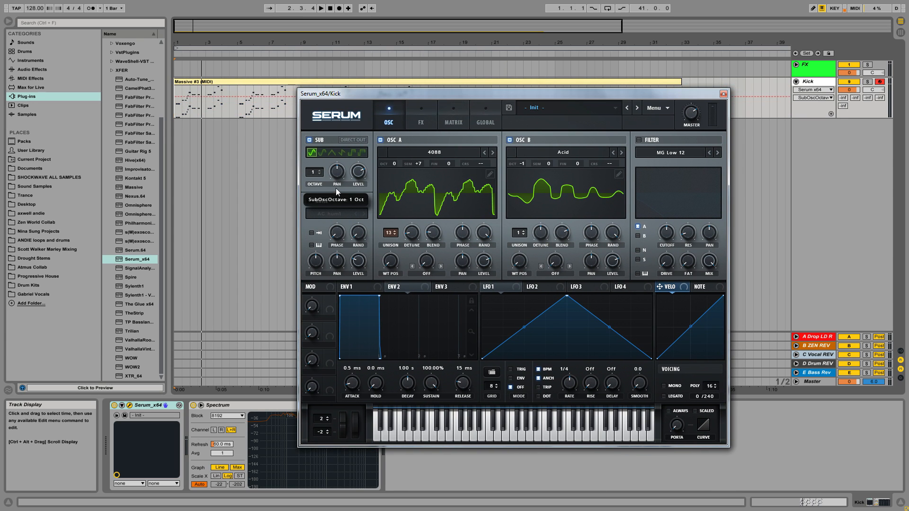
pyautogui.moveTo(325, 192); pyautogui.dragTo(322, 193)
pyautogui.moveTo(371, 89); pyautogui.dragTo(404, 105)
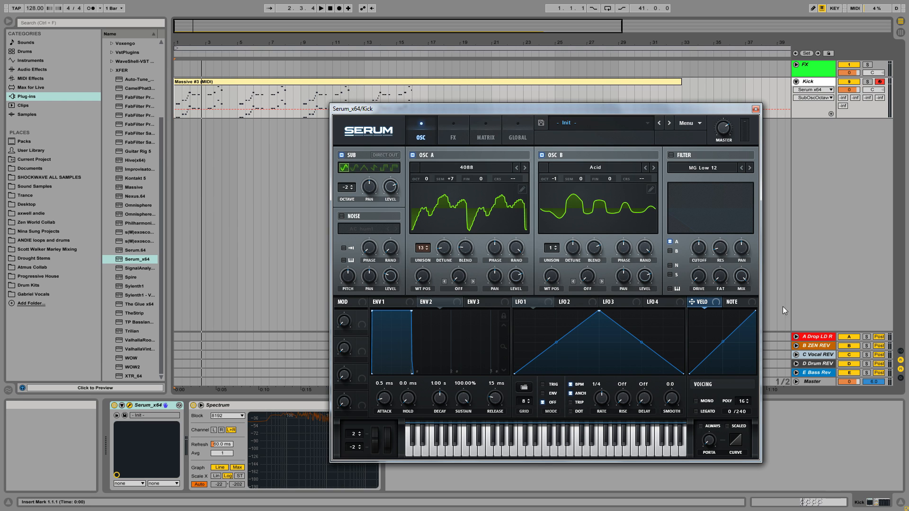
# Enable the filter with the MG Low 12 type, set its resonance and drive to 0%, and lower the cutoff.
pyautogui.click(671, 155)
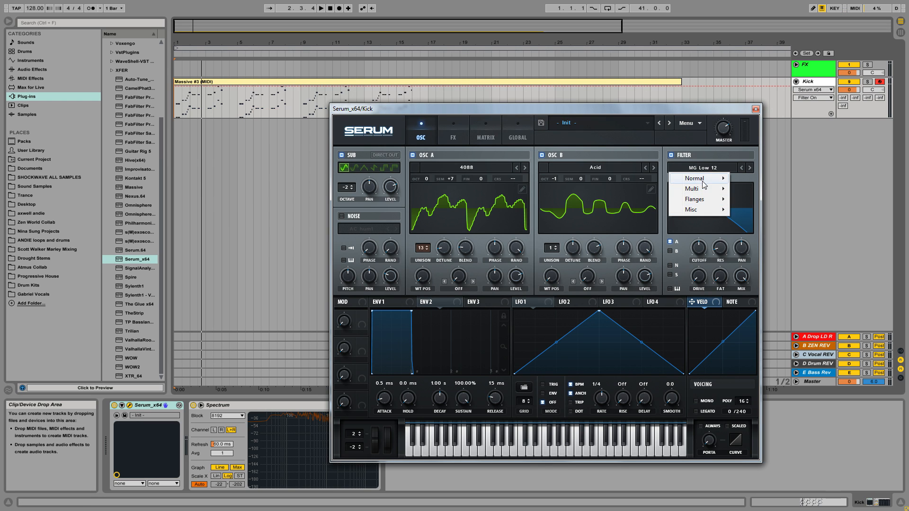
pyautogui.click(759, 157)
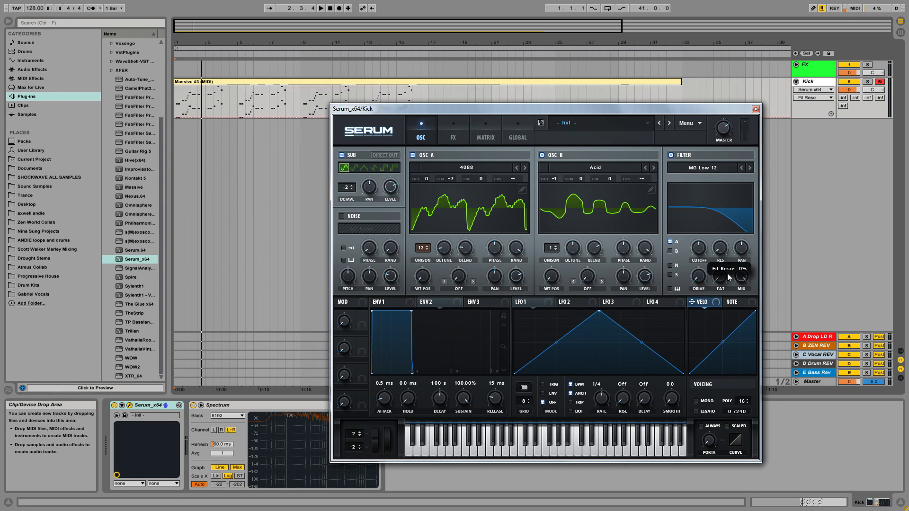
pyautogui.moveTo(699, 248); pyautogui.dragTo(680, 340)
pyautogui.rightClick(674, 363)
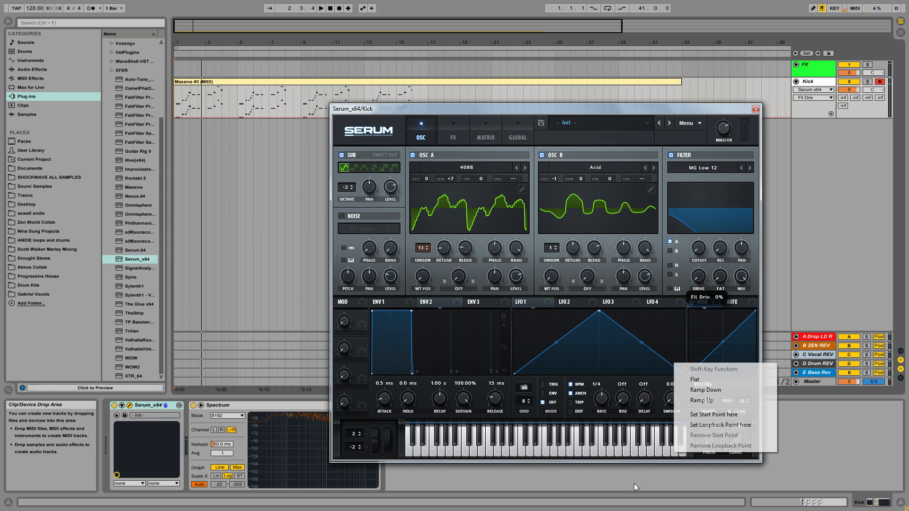
pyautogui.click(644, 110)
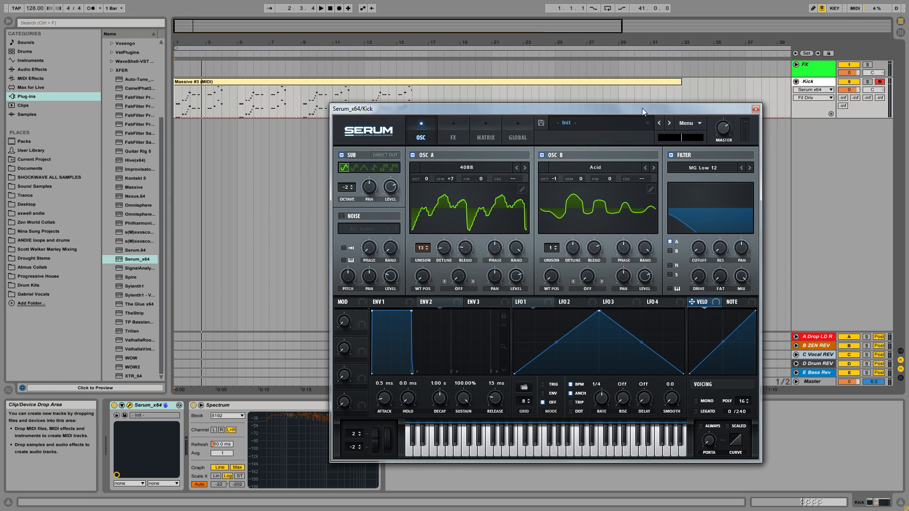
# Route the sub oscillator and oscillator B into the filter, and audition the clip from the start.
pyautogui.click(670, 275)
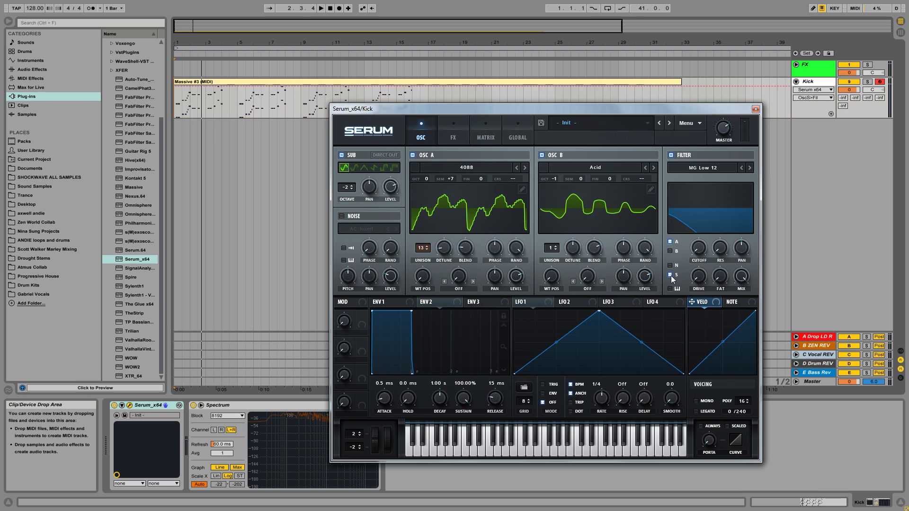
pyautogui.click(177, 116)
pyautogui.press('space')
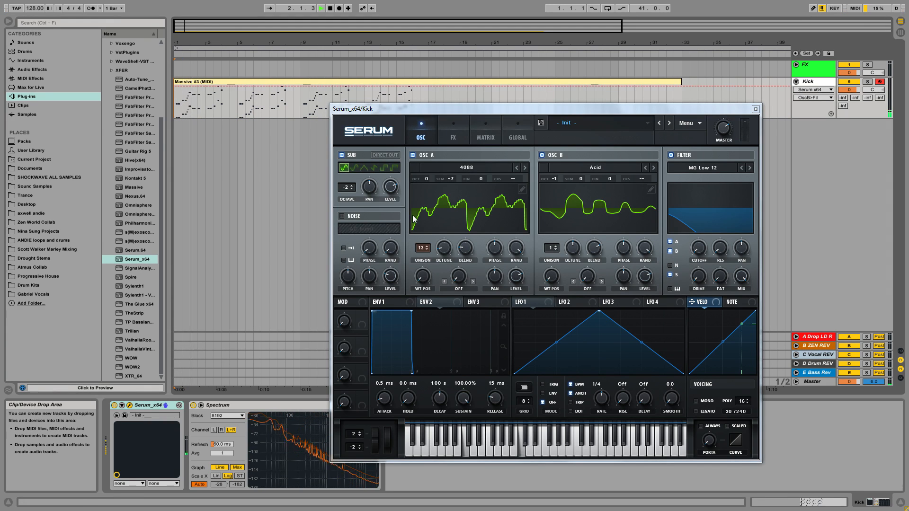
pyautogui.press('space')
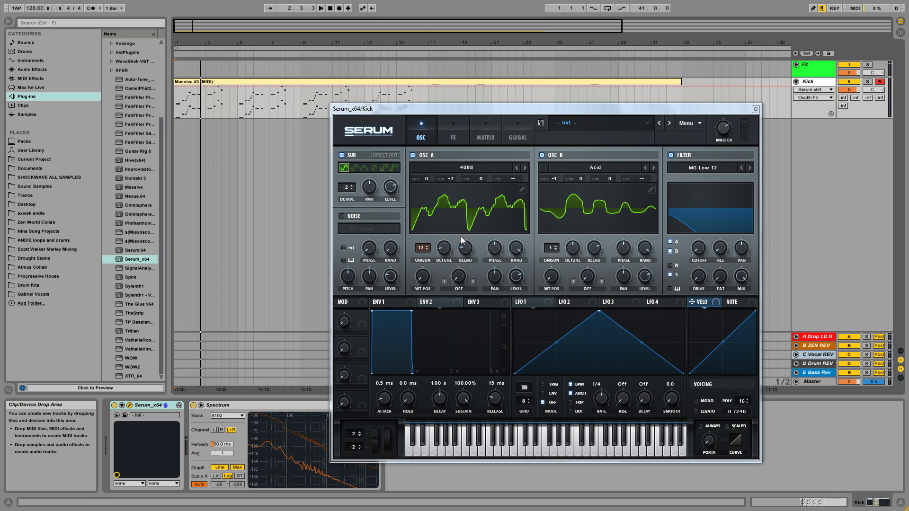
# Assign envelope 2 to the filter cutoff, with its sustain at 0% and its decay at 632 ms.
pyautogui.click(428, 301)
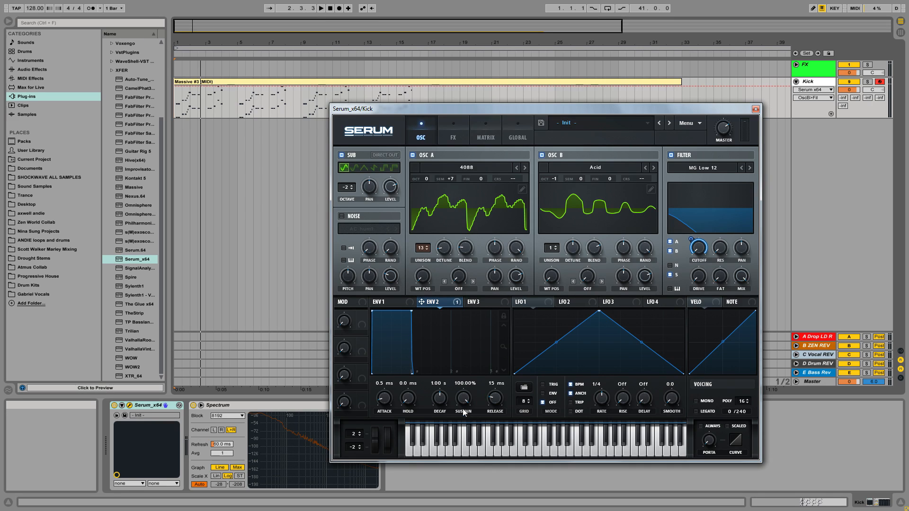
pyautogui.moveTo(464, 412); pyautogui.dragTo(436, 505)
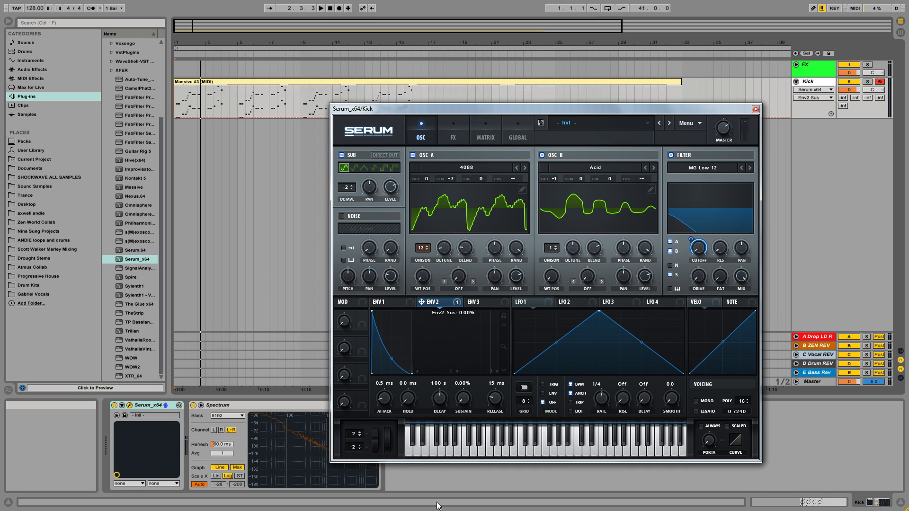
pyautogui.moveTo(444, 395); pyautogui.dragTo(439, 303)
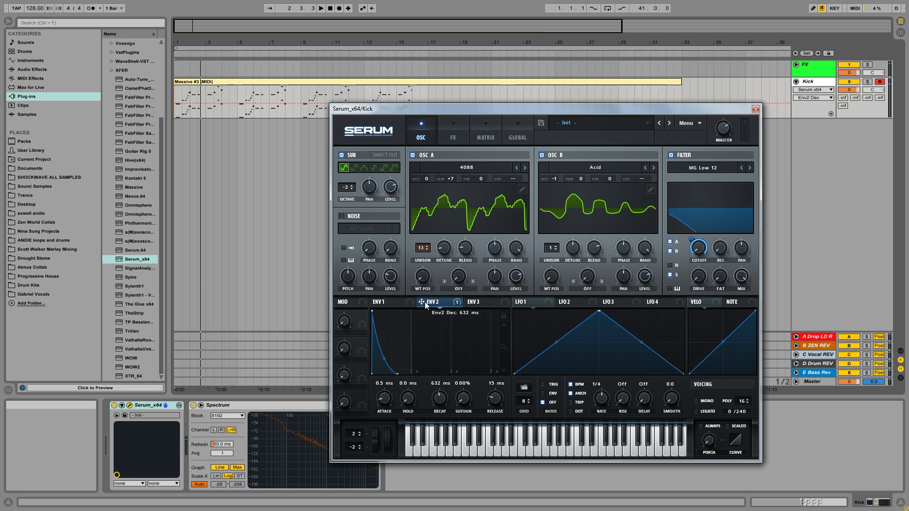
pyautogui.moveTo(500, 247); pyautogui.dragTo(690, 254)
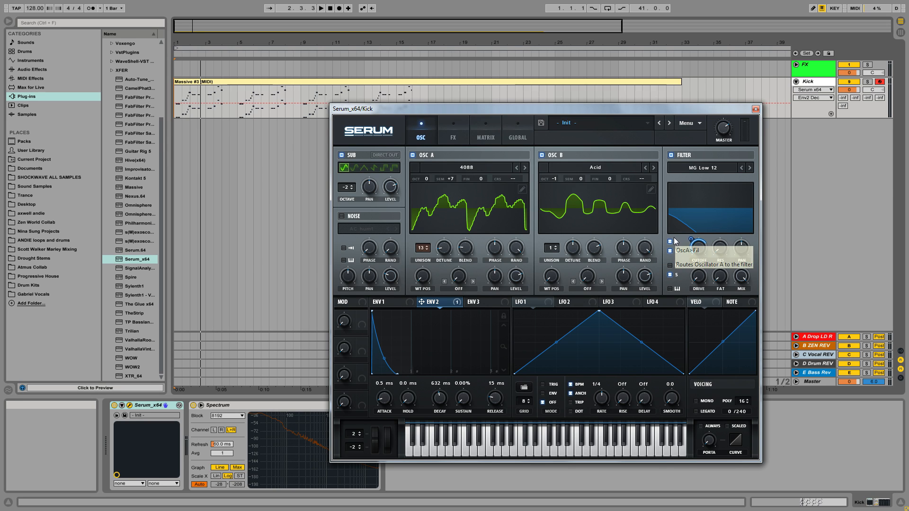
pyautogui.moveTo(688, 244); pyautogui.dragTo(688, 236)
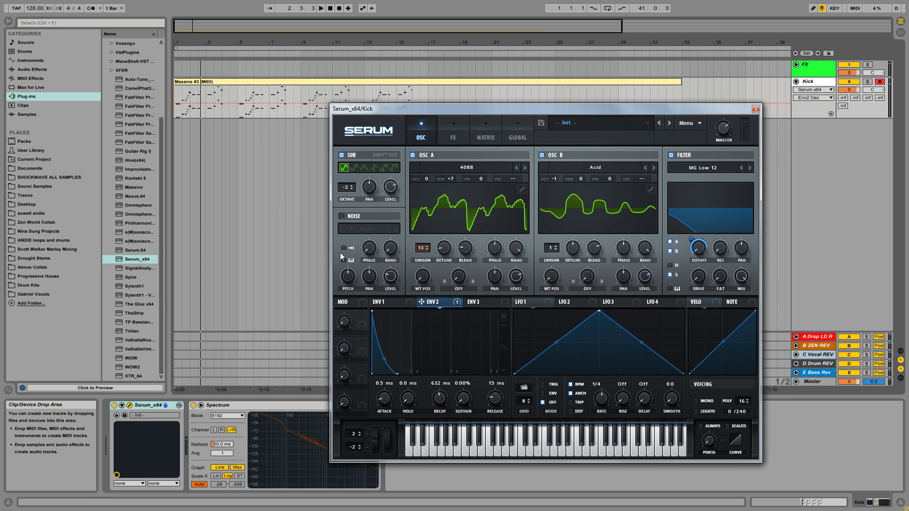
# Set envelope 2's modulation amount on the filter cutoff to 78, audition the clip, and adjust the sub oscillator's level.
pyautogui.moveTo(444, 109); pyautogui.dragTo(455, 87)
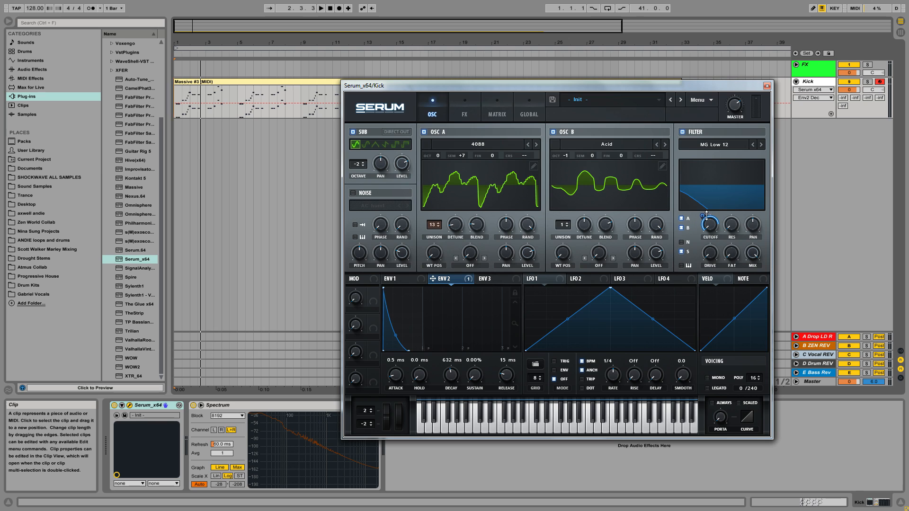
pyautogui.moveTo(706, 216); pyautogui.dragTo(705, 216)
pyautogui.press('space')
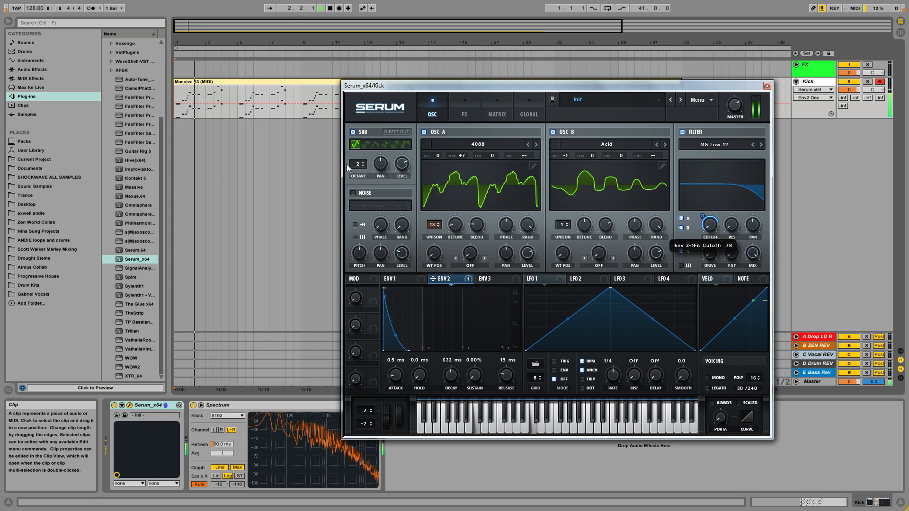
pyautogui.click(398, 163)
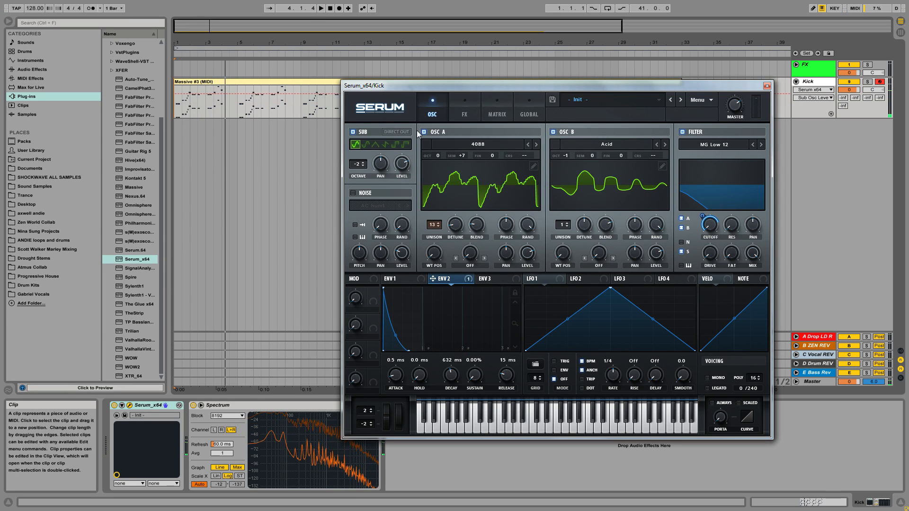
# Try the sub oscillator at octave -1 and experiment with the filter's Fat amount.
pyautogui.click(363, 162)
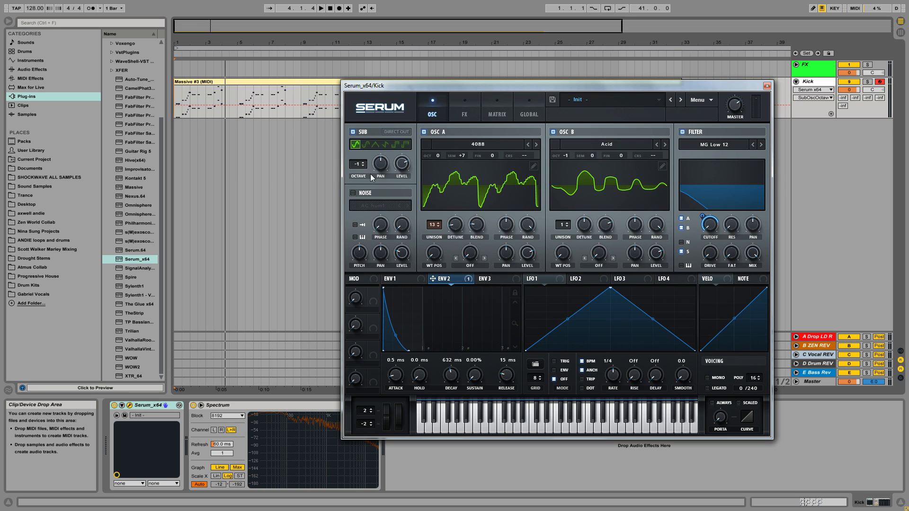
pyautogui.scroll(1, 365, 174)
pyautogui.scroll(3, 712, 254)
pyautogui.scroll(2, 733, 255)
pyautogui.scroll(2, 718, 255)
pyautogui.scroll(5, 736, 253)
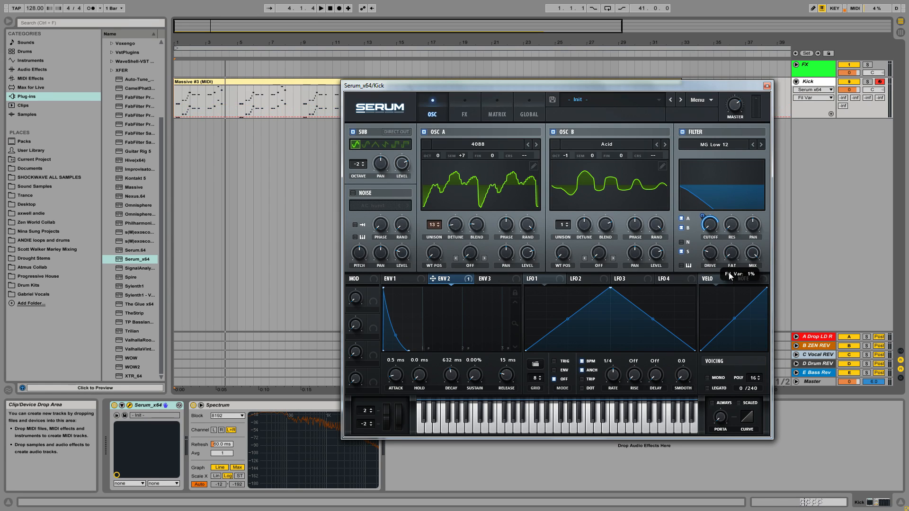
pyautogui.scroll(4, 721, 220)
# Raise the filter cutoff to 44 Hz or more and audition the clip with the filter drive at 46% and at 6%.
pyautogui.moveTo(720, 217); pyautogui.dragTo(721, 213)
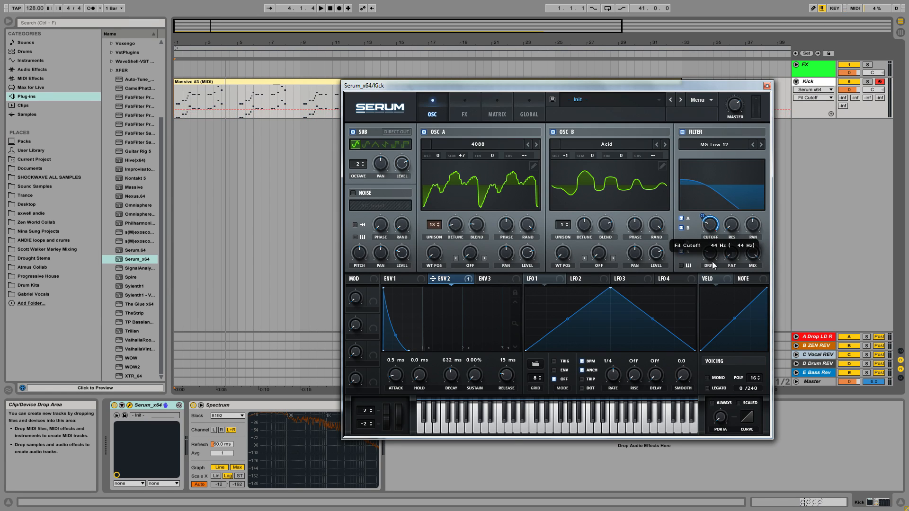
pyautogui.moveTo(704, 258); pyautogui.dragTo(717, 236)
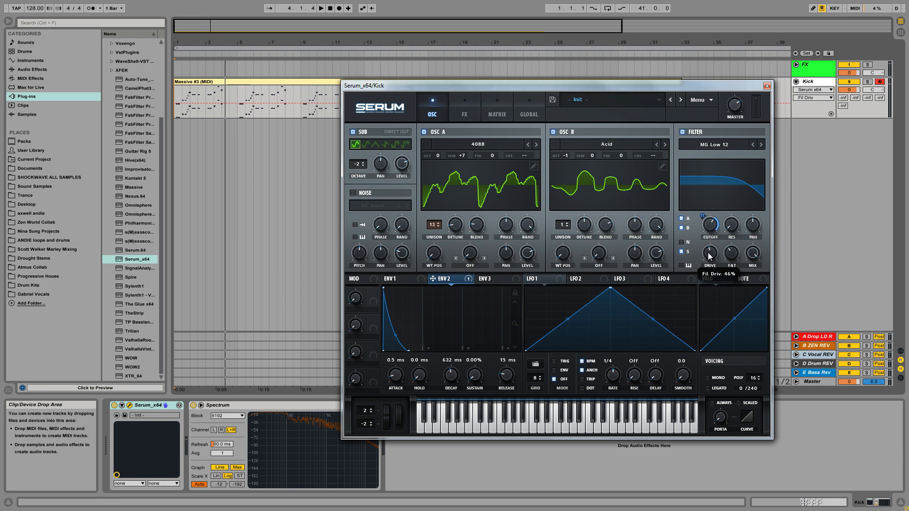
pyautogui.press('space')
pyautogui.press('space')
pyautogui.moveTo(705, 256)
pyautogui.mouseDown()
pyautogui.moveTo(701, 272)
pyautogui.moveTo(729, 266)
pyautogui.moveTo(711, 257)
pyautogui.mouseUp()
pyautogui.press('space')
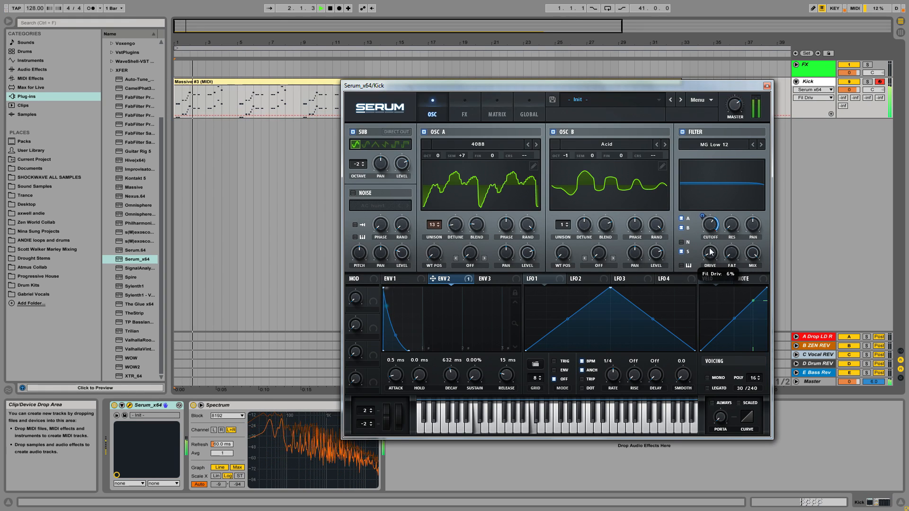
# Lower the filter cutoff again and readjust the filter drive while auditioning the clip.
pyautogui.moveTo(709, 225); pyautogui.dragTo(710, 258)
pyautogui.press('space')
pyautogui.press('space')
pyautogui.moveTo(707, 217); pyautogui.dragTo(710, 215)
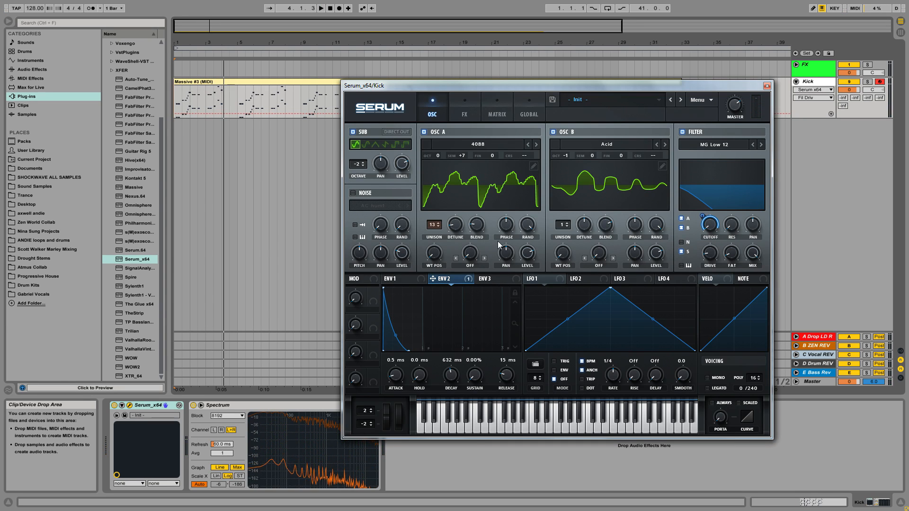
# Shift the wavetable positions of oscillators A and B, and audition the clip.
pyautogui.moveTo(428, 255); pyautogui.dragTo(468, 239)
pyautogui.press('space')
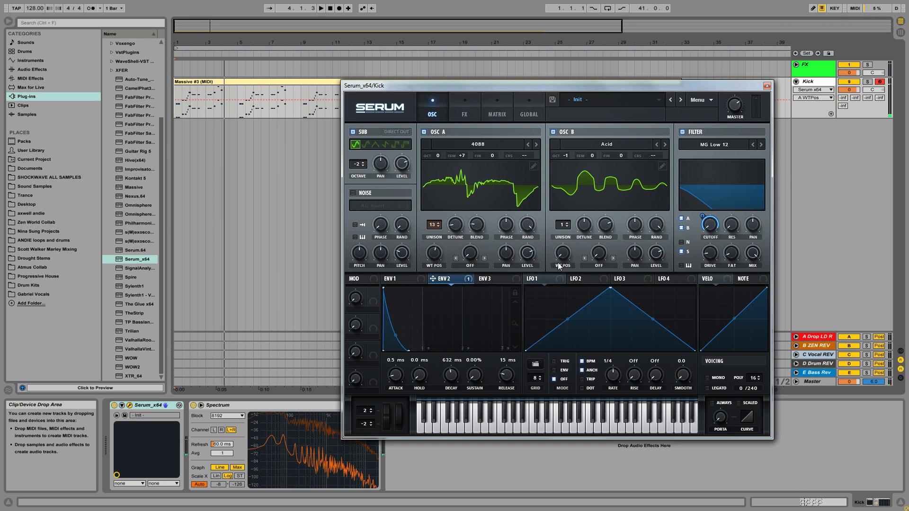
pyautogui.moveTo(557, 262); pyautogui.dragTo(567, 231)
# Set oscillator B's octave to 0 and its unison to 16 voices, adjust its detune, and stop playback.
pyautogui.moveTo(567, 156); pyautogui.dragTo(573, 155)
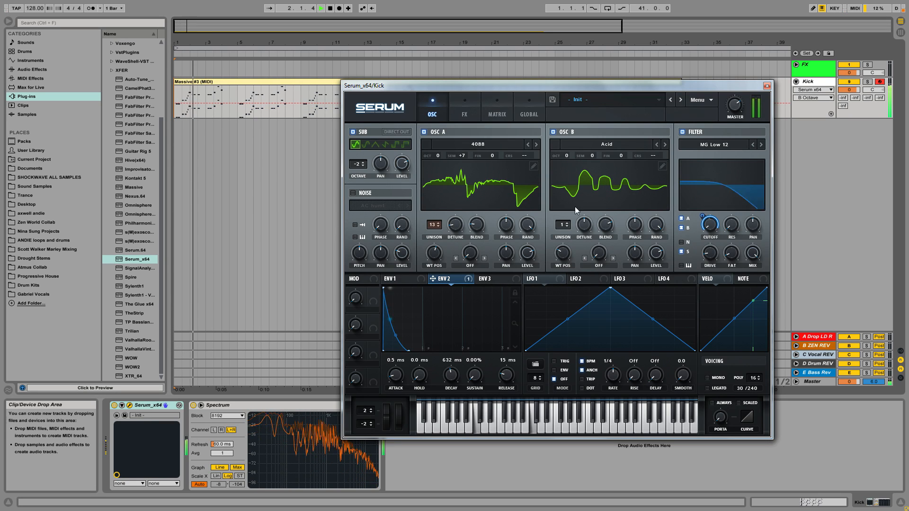
pyautogui.moveTo(559, 228); pyautogui.dragTo(561, 289)
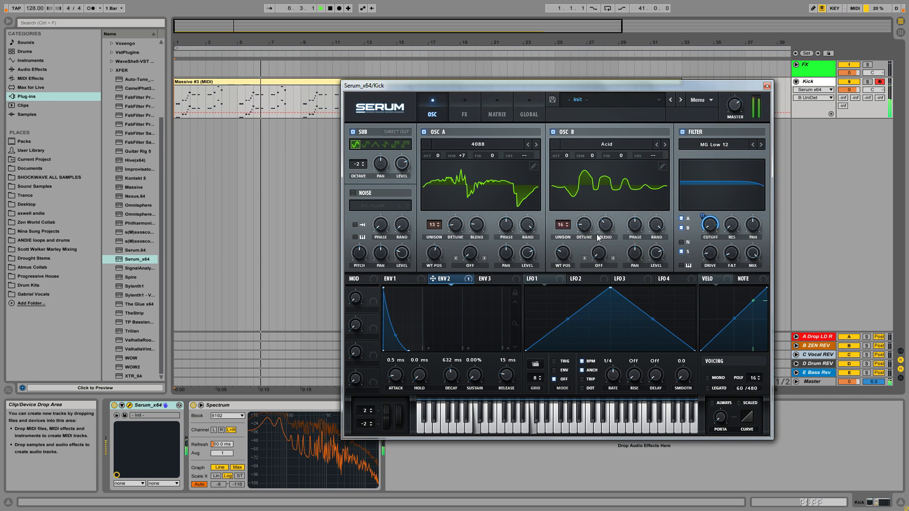
pyautogui.press('space')
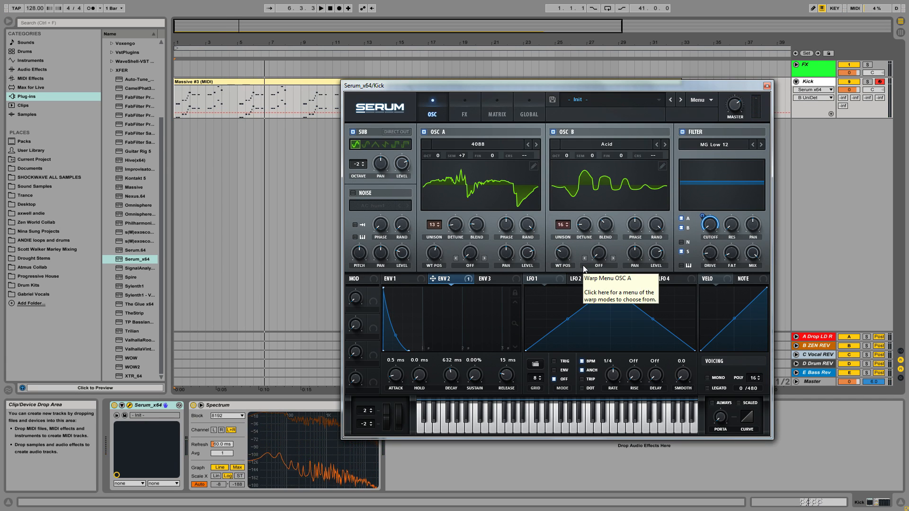
# Audition the clip, then try the sub oscillator at octave -1 and audition it again.
pyautogui.press('space')
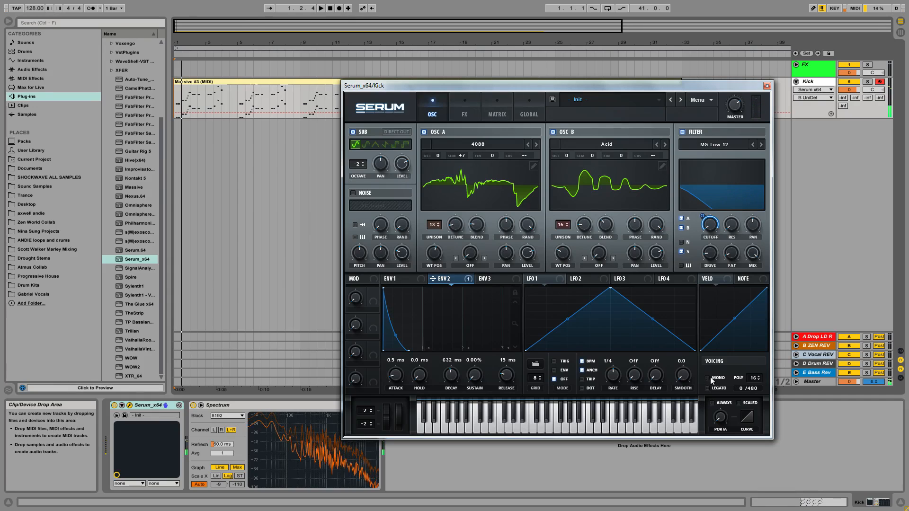
pyautogui.press('space')
pyautogui.click(363, 163)
pyautogui.press('space')
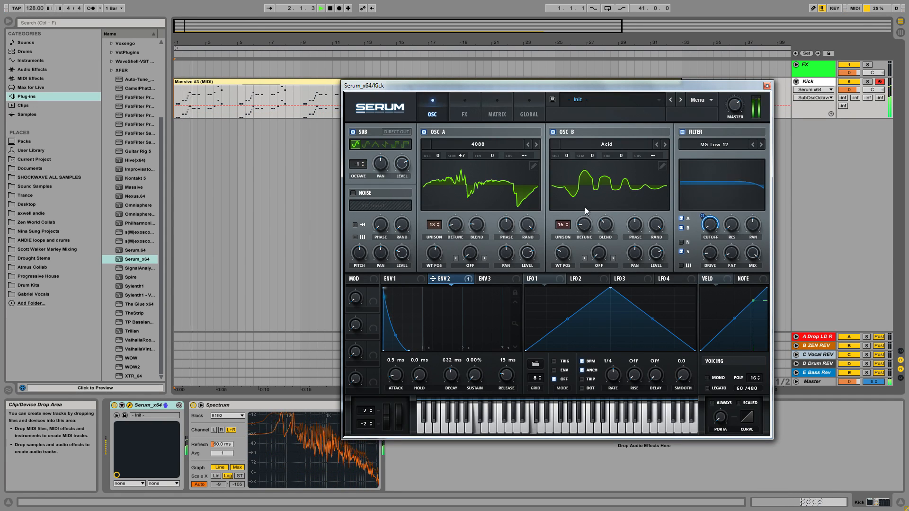
pyautogui.press('space')
# Return the sub oscillator's octave to -2 and lower its level to 30% while auditioning the clip.
pyautogui.moveTo(399, 164); pyautogui.dragTo(396, 188)
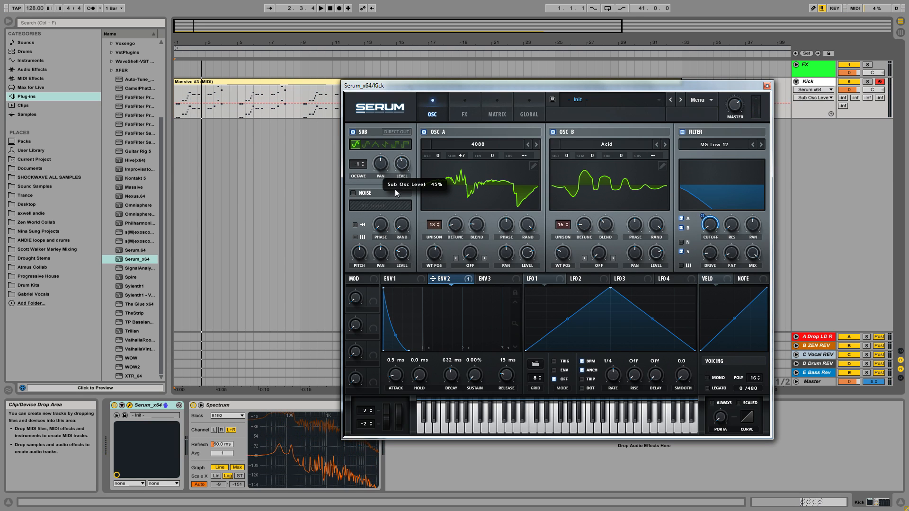
pyautogui.press('space')
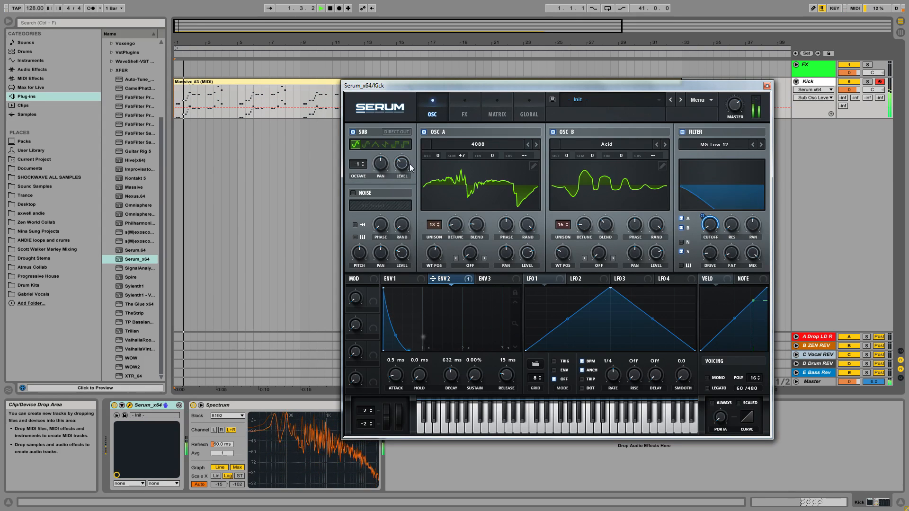
pyautogui.moveTo(401, 164)
pyautogui.moveTo(402, 164); pyautogui.dragTo(401, 167)
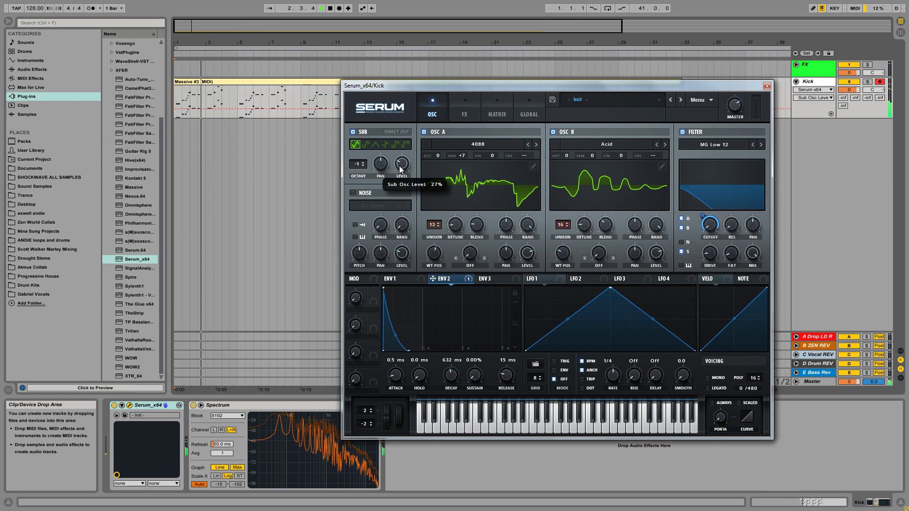
pyautogui.click(362, 166)
pyautogui.click(403, 164)
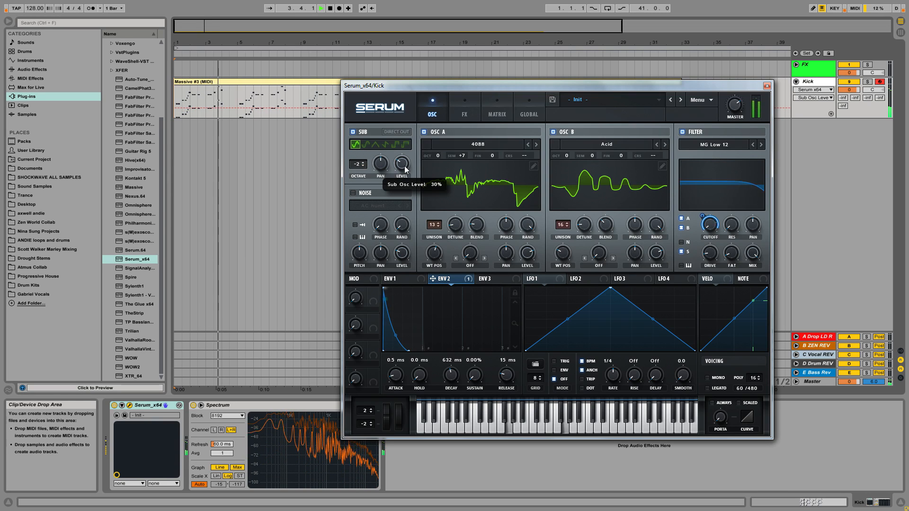
pyautogui.press('space')
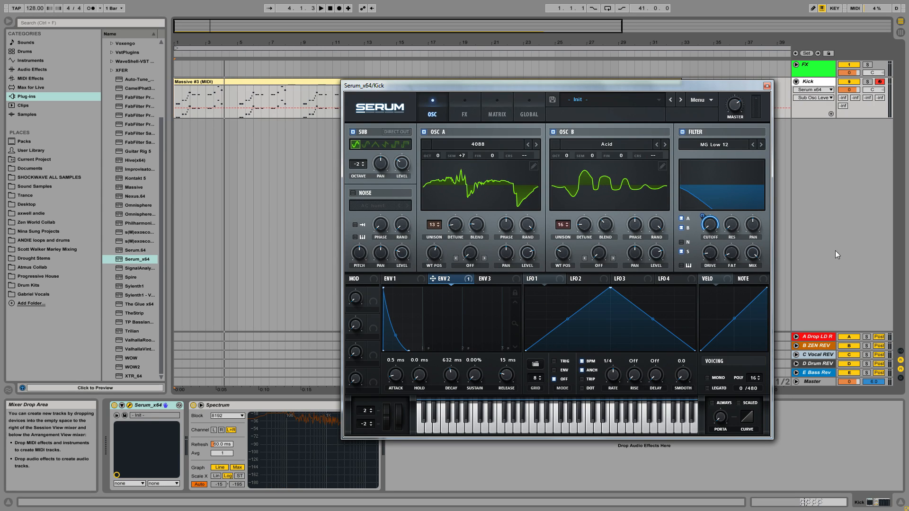
pyautogui.moveTo(431, 254); pyautogui.dragTo(464, 255)
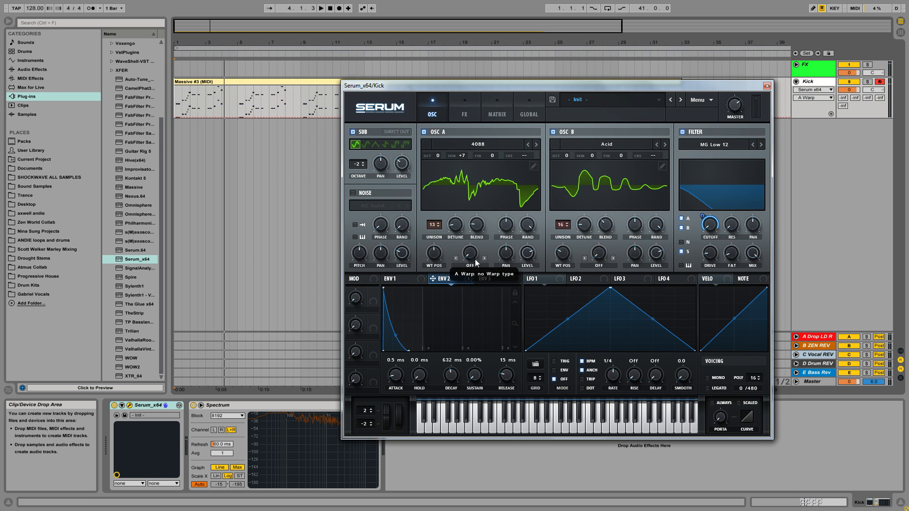
pyautogui.click(469, 265)
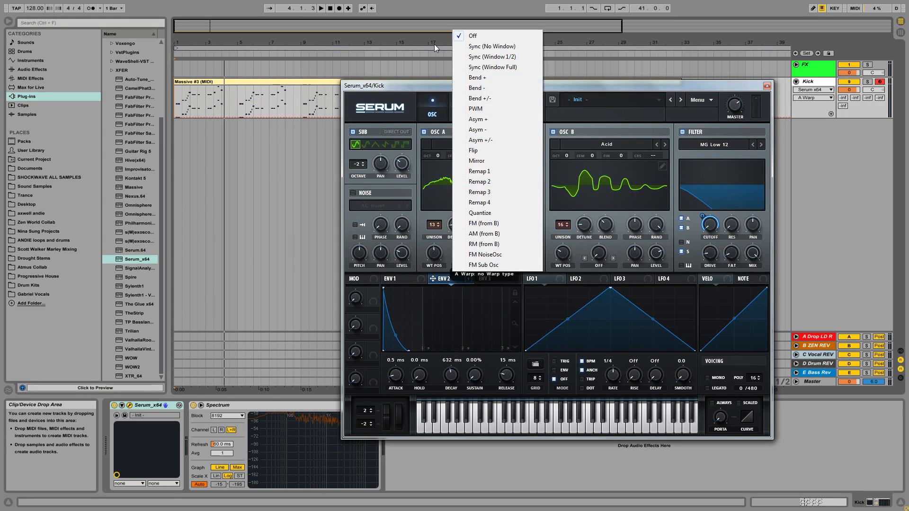
pyautogui.click(421, 243)
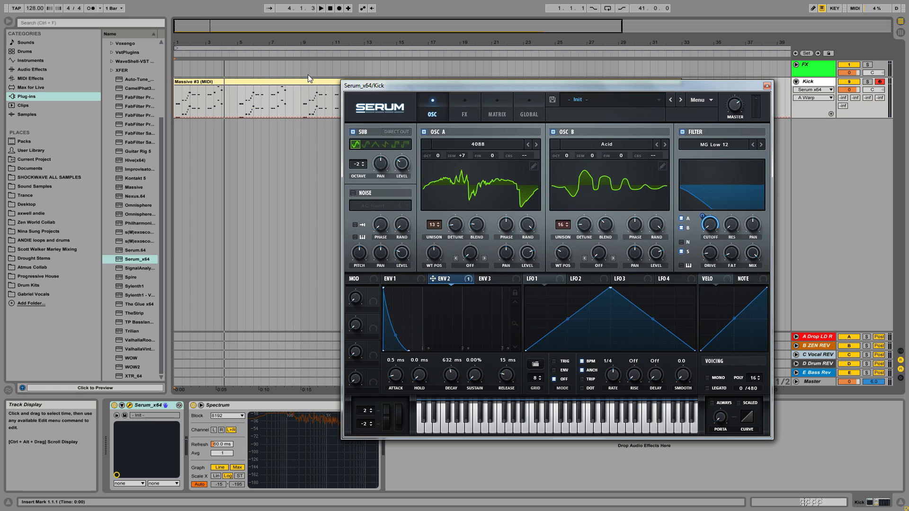
pyautogui.click(473, 263)
pyautogui.click(448, 244)
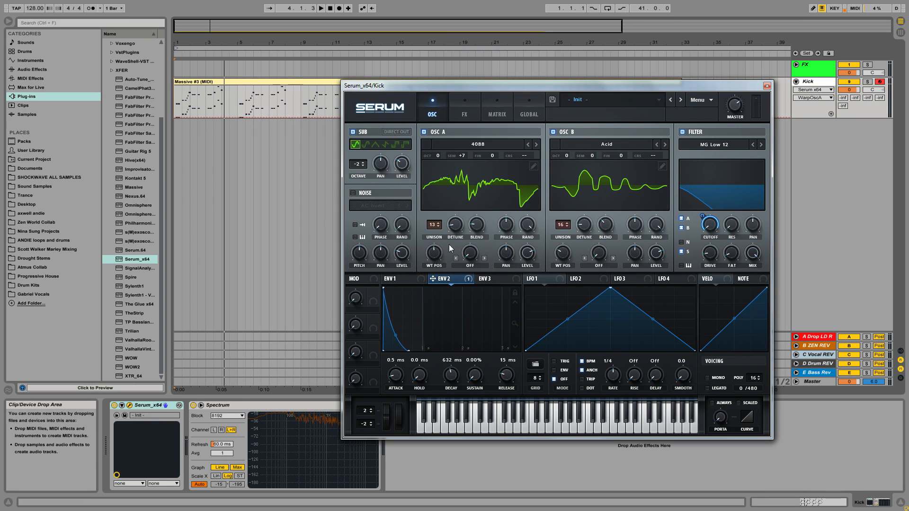
# Try the Bend + and Bend - warp modes on oscillator A, sweeping the warp amount in each.
pyautogui.click(477, 268)
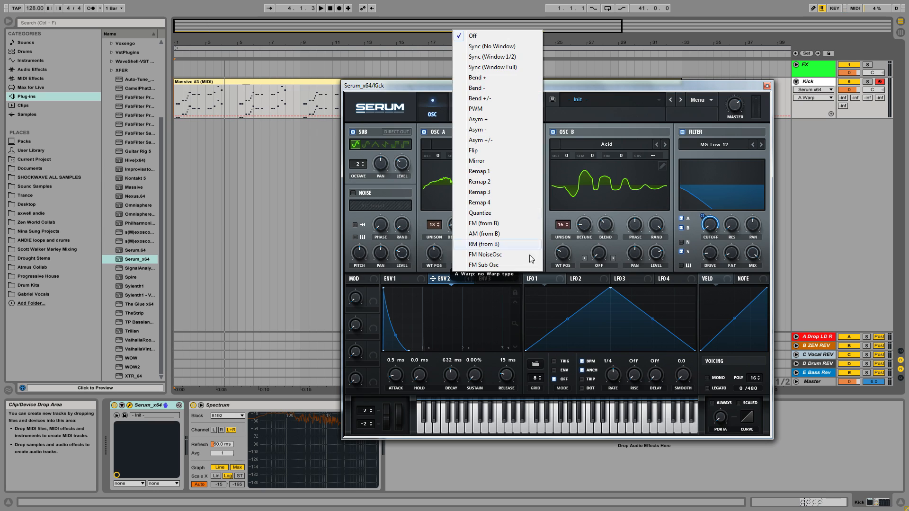
pyautogui.click(473, 76)
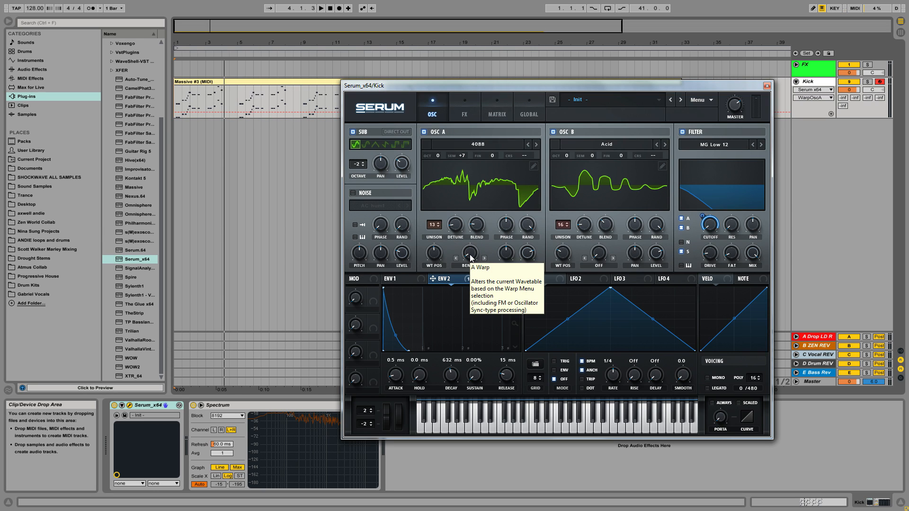
pyautogui.moveTo(470, 256); pyautogui.dragTo(458, 284)
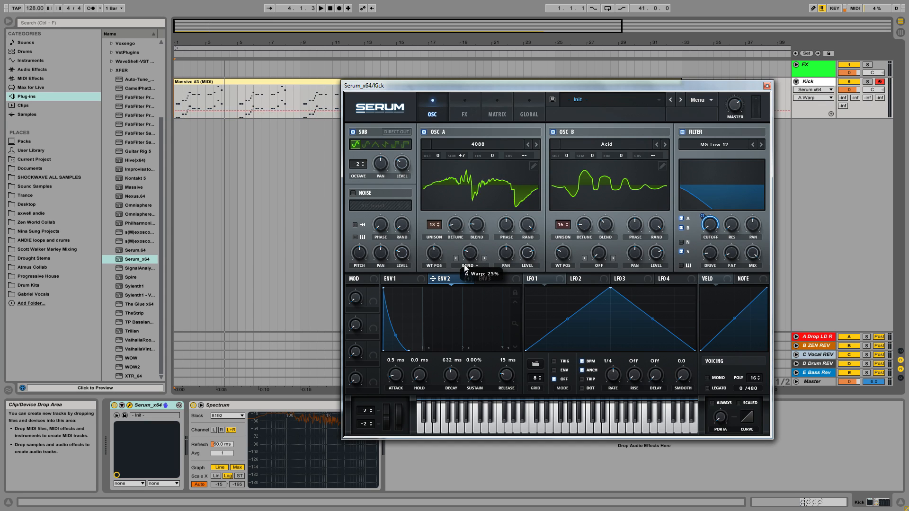
pyautogui.click(471, 265)
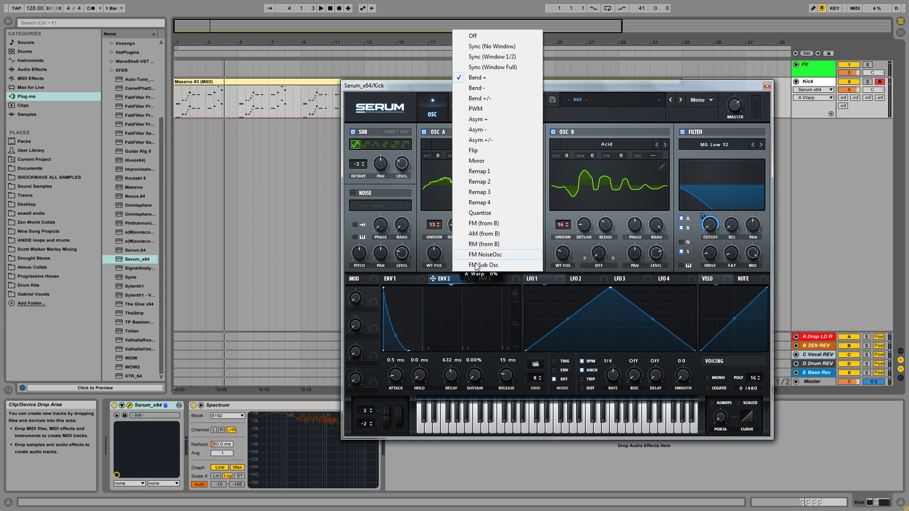
pyautogui.click(481, 88)
pyautogui.moveTo(479, 241); pyautogui.dragTo(509, 152)
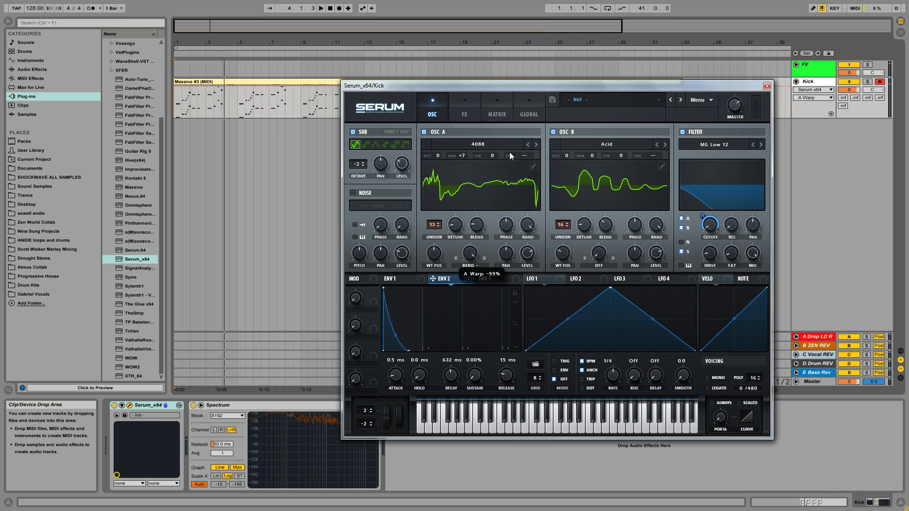
# Try the PWM warp mode on oscillator A with different amounts, and set the warp mode back to Off.
pyautogui.click(470, 265)
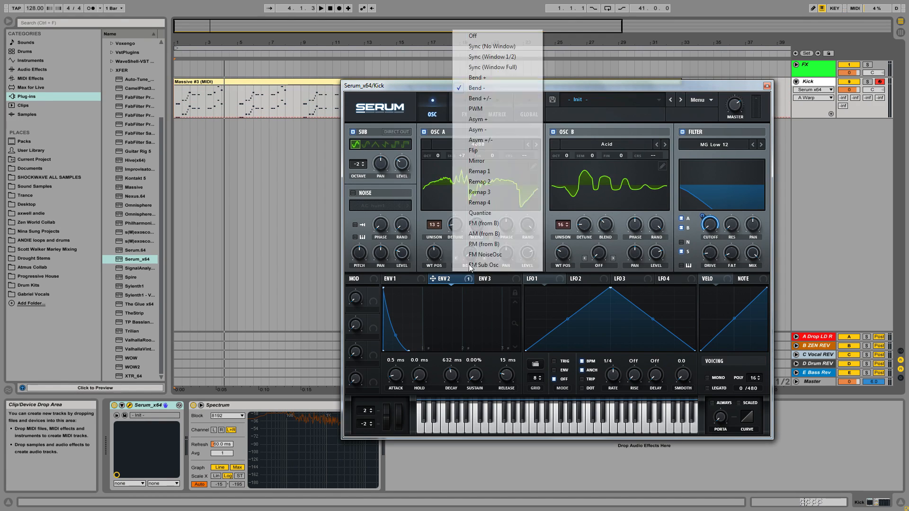
pyautogui.click(476, 108)
pyautogui.moveTo(484, 243); pyautogui.dragTo(479, 226)
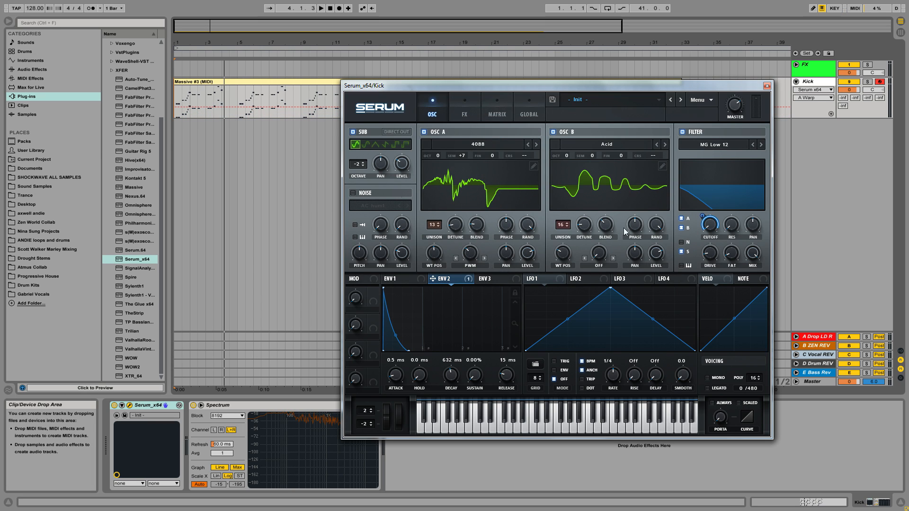
pyautogui.moveTo(474, 258)
pyautogui.mouseDown()
pyautogui.moveTo(484, 237)
pyautogui.moveTo(471, 268)
pyautogui.mouseUp()
pyautogui.click(470, 265)
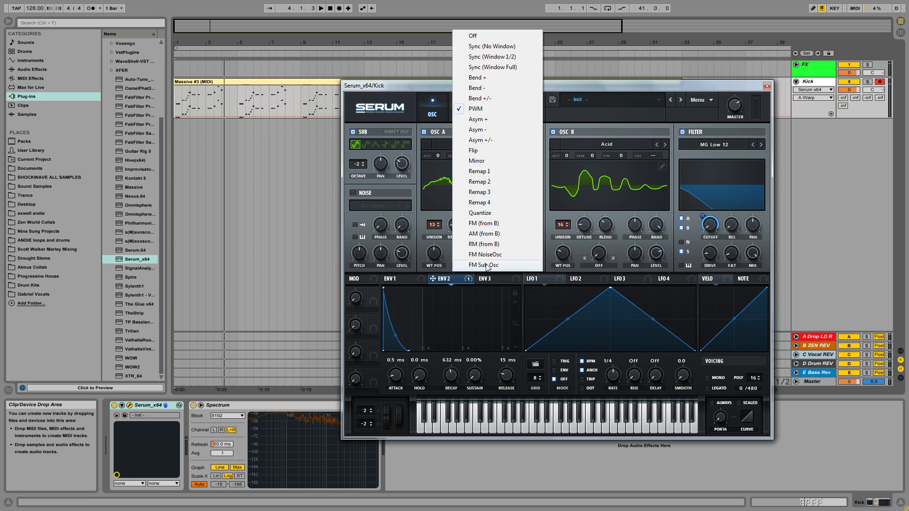
pyautogui.click(473, 35)
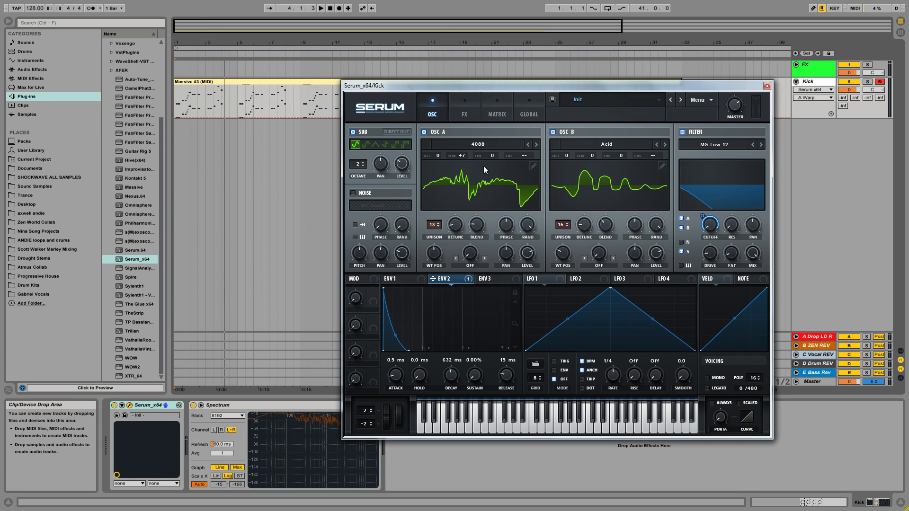
# Turn on the Distortion effect and place the arrangement's insert marker at 1.3.1 on the MIDI clip.
pyautogui.click(464, 109)
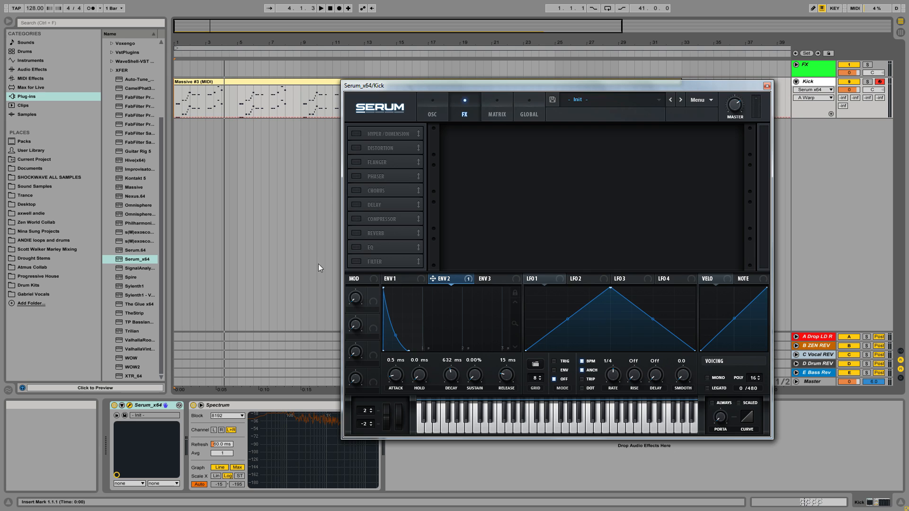
pyautogui.click(358, 148)
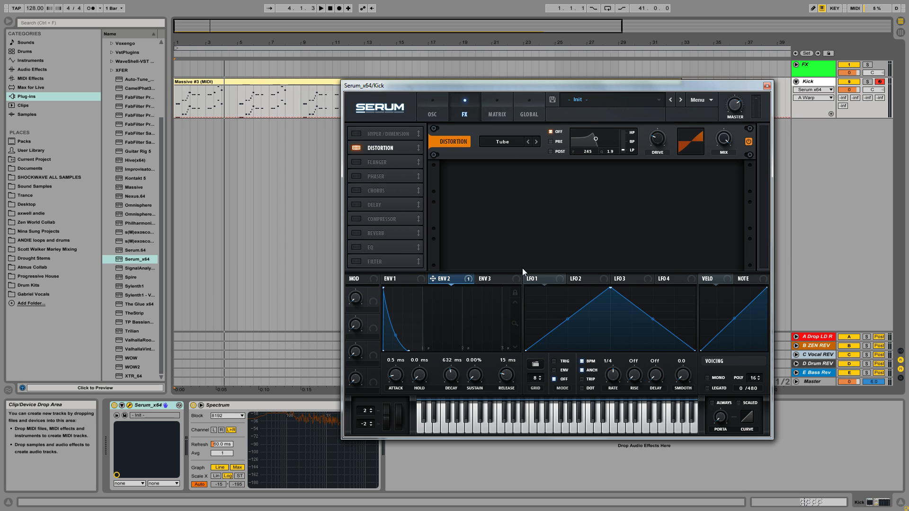
pyautogui.click(502, 142)
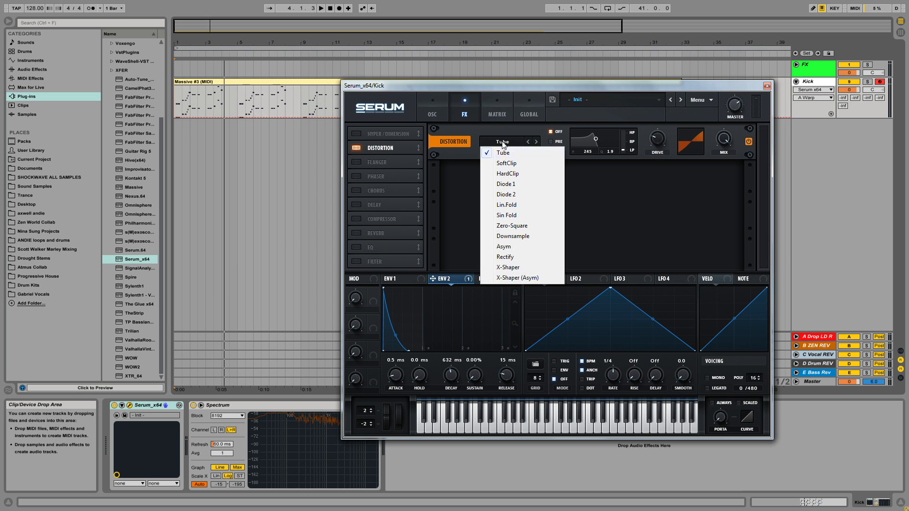
pyautogui.click(455, 149)
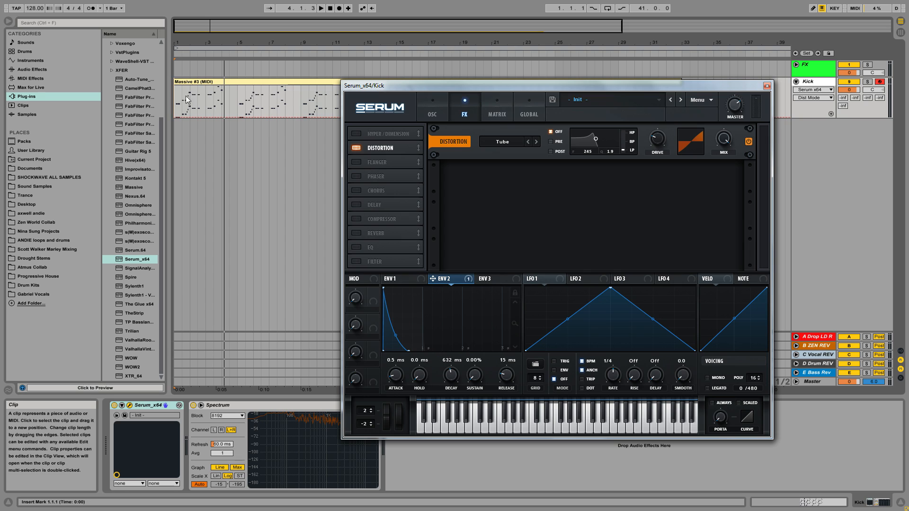
pyautogui.click(180, 110)
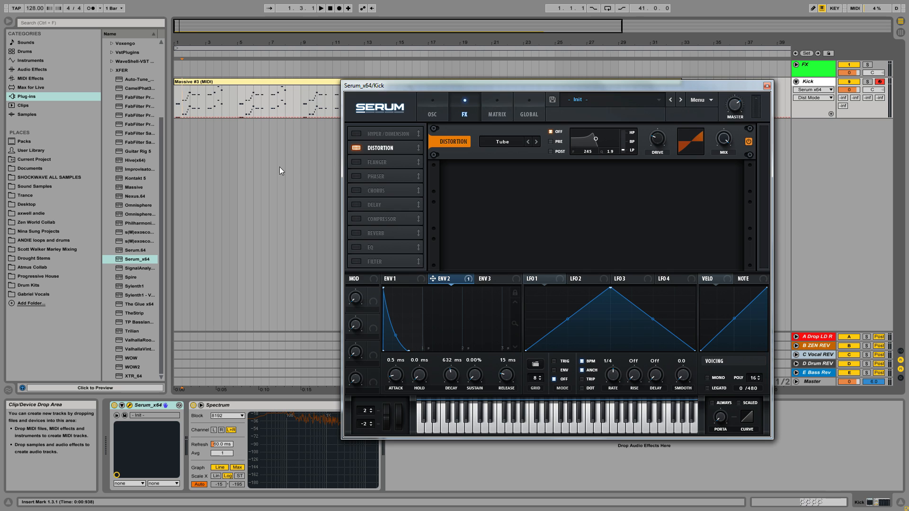
# Raise the drive of the Tube distortion and audition the clip.
pyautogui.moveTo(436, 92); pyautogui.dragTo(410, 98)
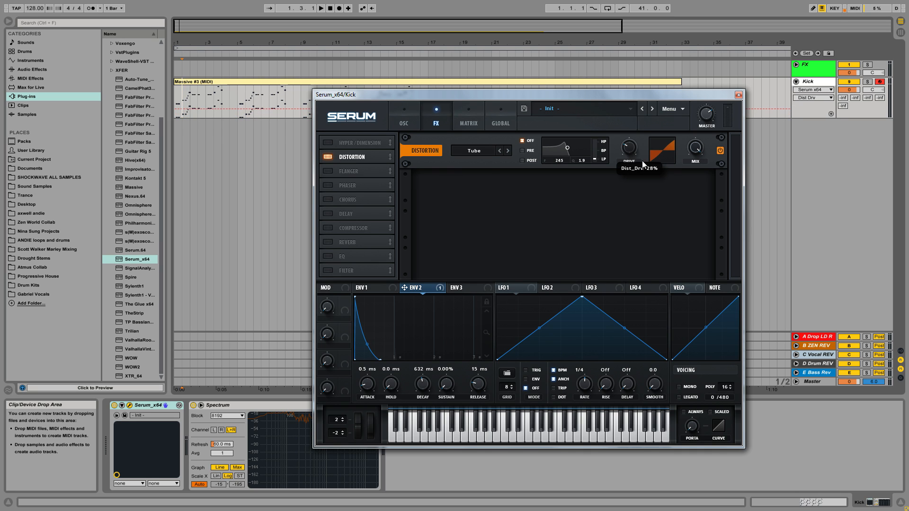
pyautogui.click(629, 149)
pyautogui.moveTo(639, 150); pyautogui.dragTo(659, 138)
pyautogui.press('space')
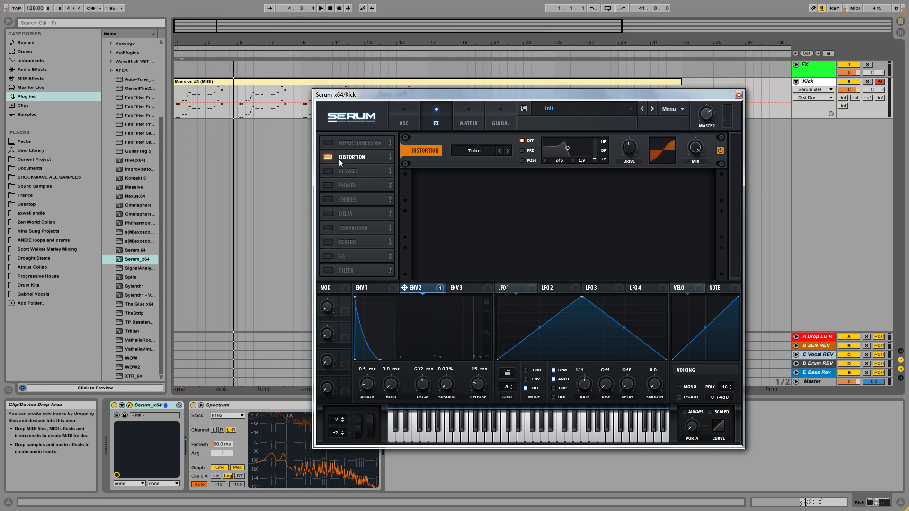
pyautogui.press('space')
# Turn on the Chorus effect and reduce its mix to about 8% while auditioning the clip.
pyautogui.click(327, 199)
pyautogui.press('space')
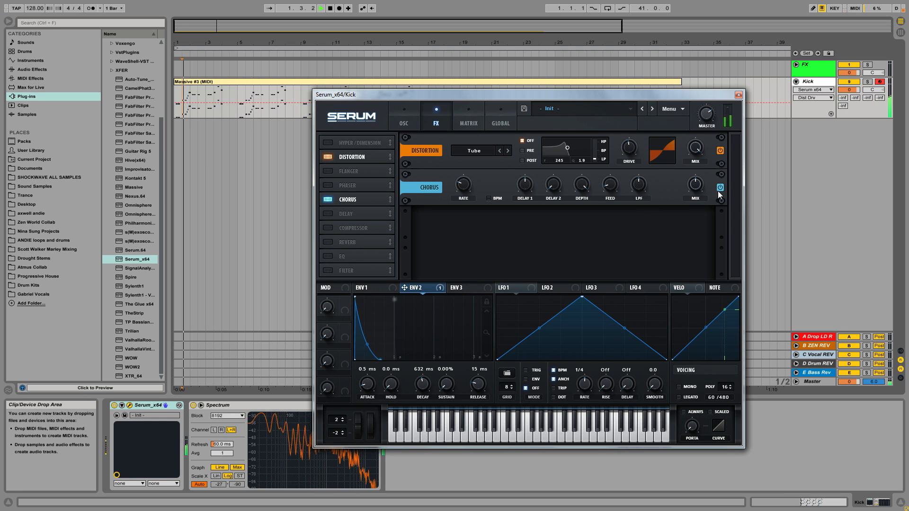
pyautogui.moveTo(694, 185); pyautogui.dragTo(684, 206)
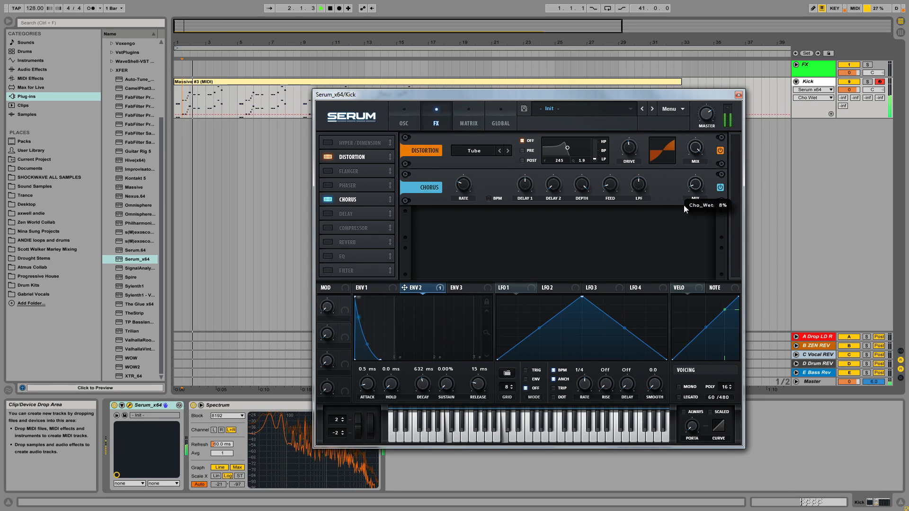
pyautogui.click(463, 183)
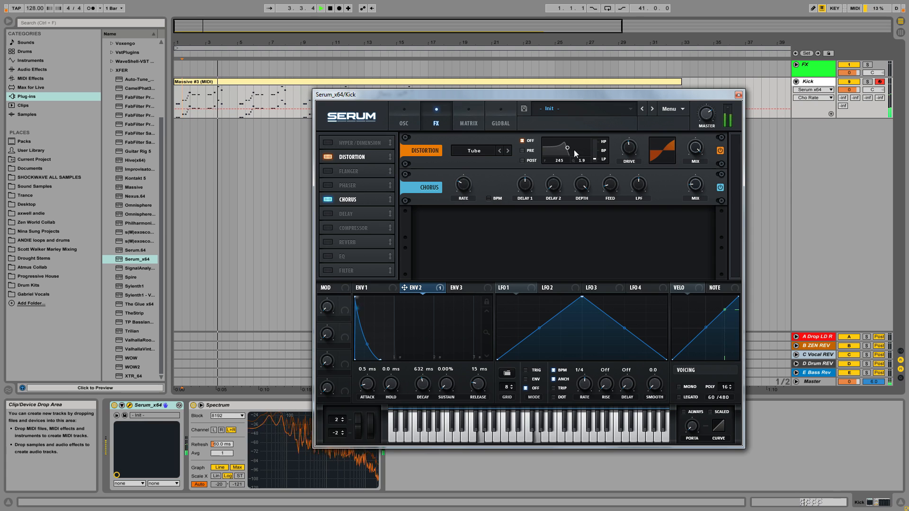
pyautogui.press('space')
# Change the distortion type to Diode 2 and readjust its drive and mix while auditioning the clip.
pyautogui.click(480, 150)
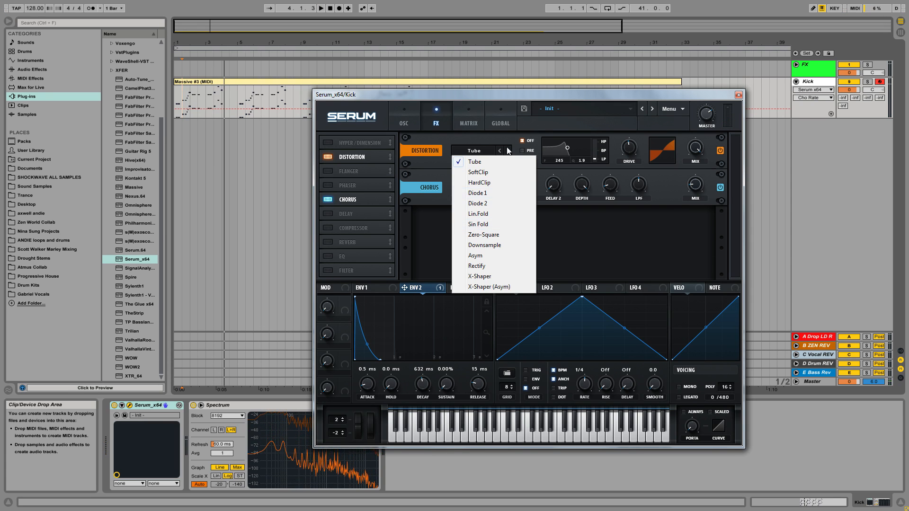
pyautogui.click(473, 199)
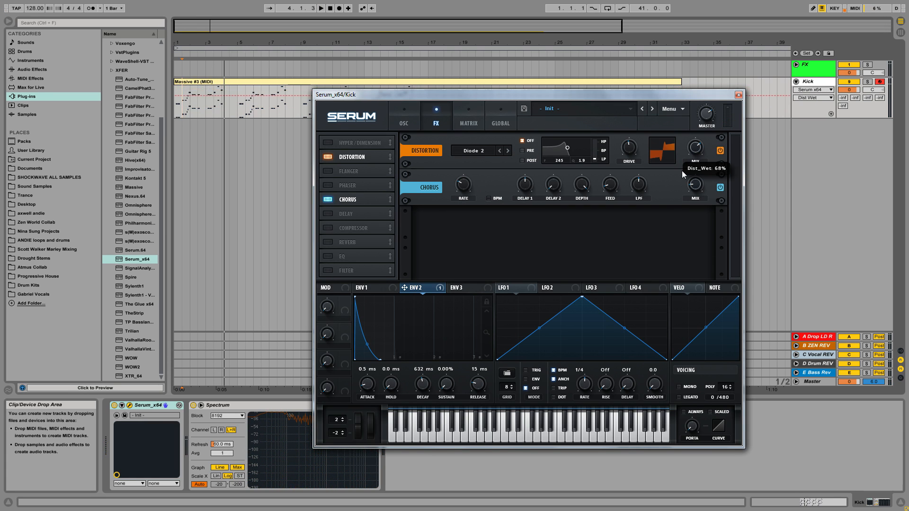
pyautogui.moveTo(621, 155); pyautogui.dragTo(626, 179)
pyautogui.press('space')
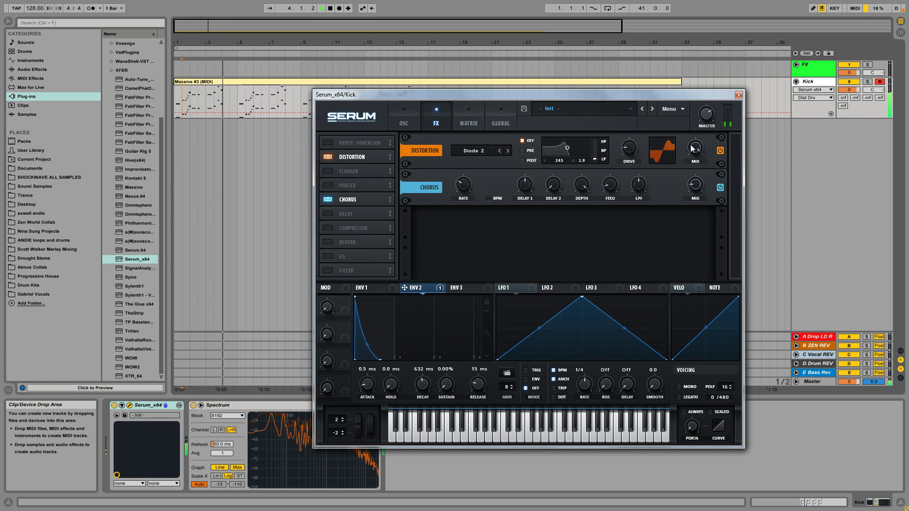
pyautogui.moveTo(693, 148); pyautogui.dragTo(637, 147)
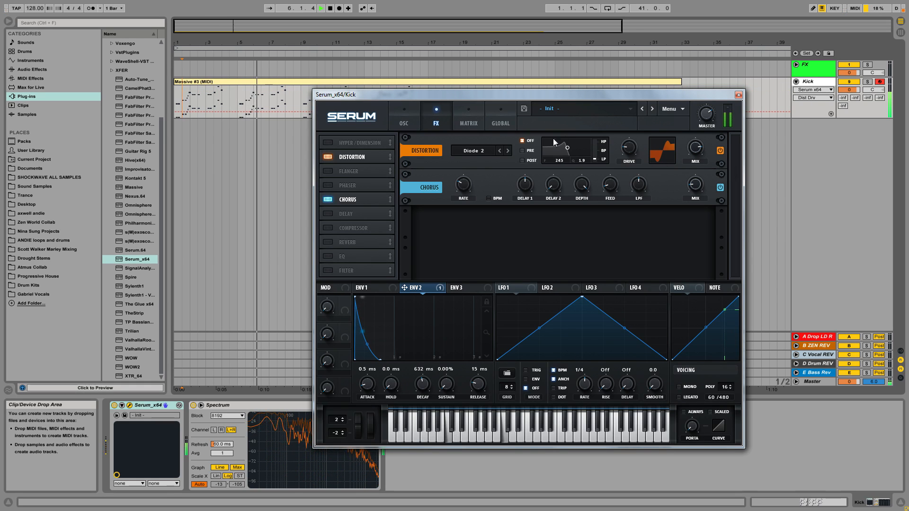
pyautogui.press('space')
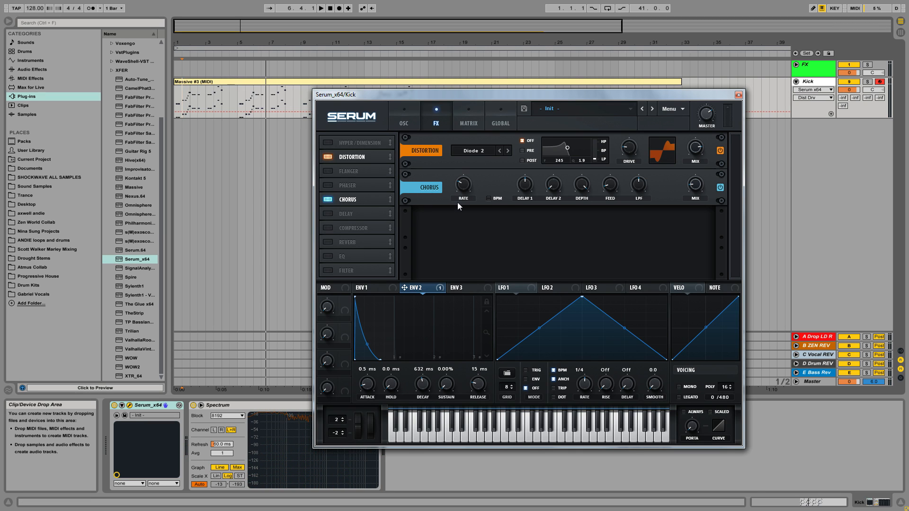
pyautogui.click(328, 213)
pyautogui.click(328, 211)
pyautogui.click(328, 213)
pyautogui.moveTo(694, 233)
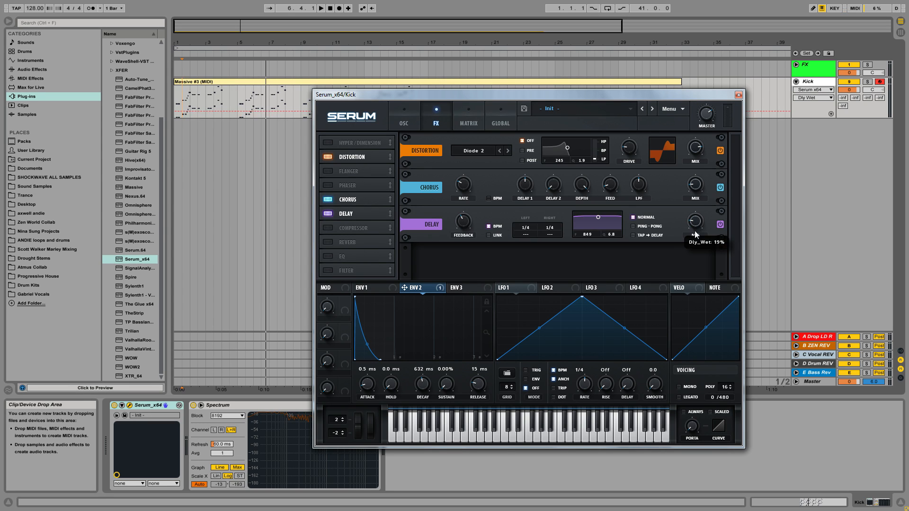
pyautogui.click(330, 215)
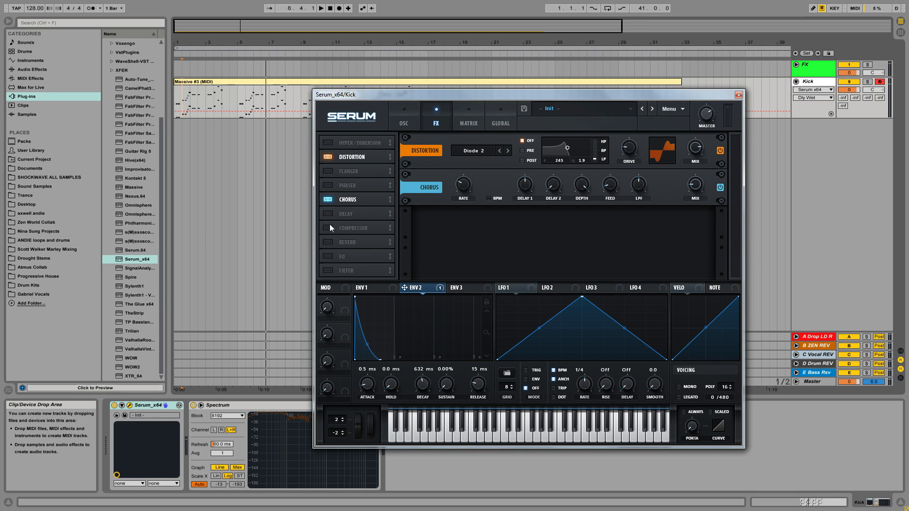
# Turn on the Compressor and Hyper/Dimension effects, lower the hyper's detune, rate and mix and the dimension size, and audition the clip.
pyautogui.click(343, 228)
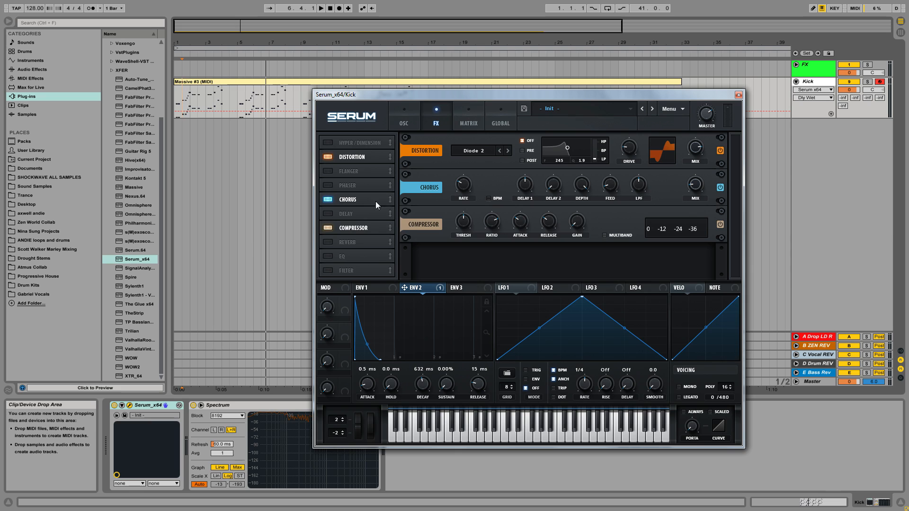
pyautogui.click(327, 143)
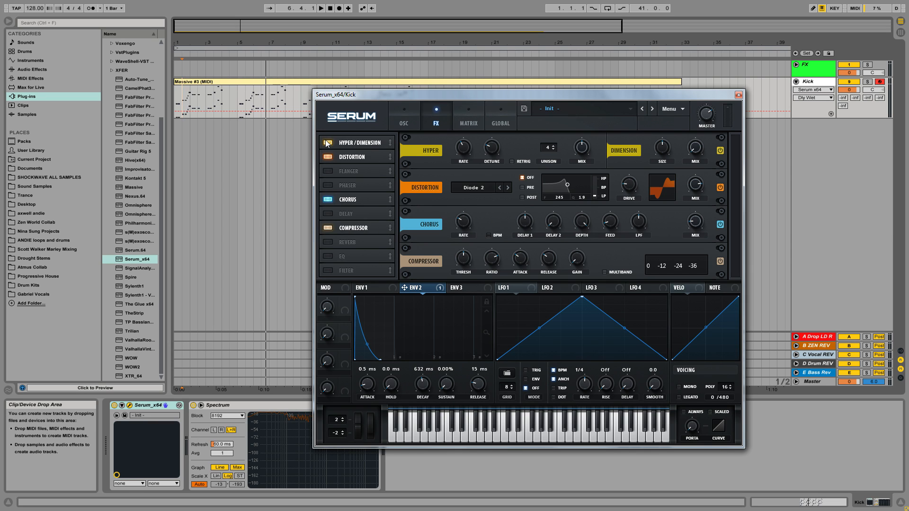
pyautogui.moveTo(495, 148); pyautogui.dragTo(492, 227)
pyautogui.moveTo(466, 149); pyautogui.dragTo(459, 246)
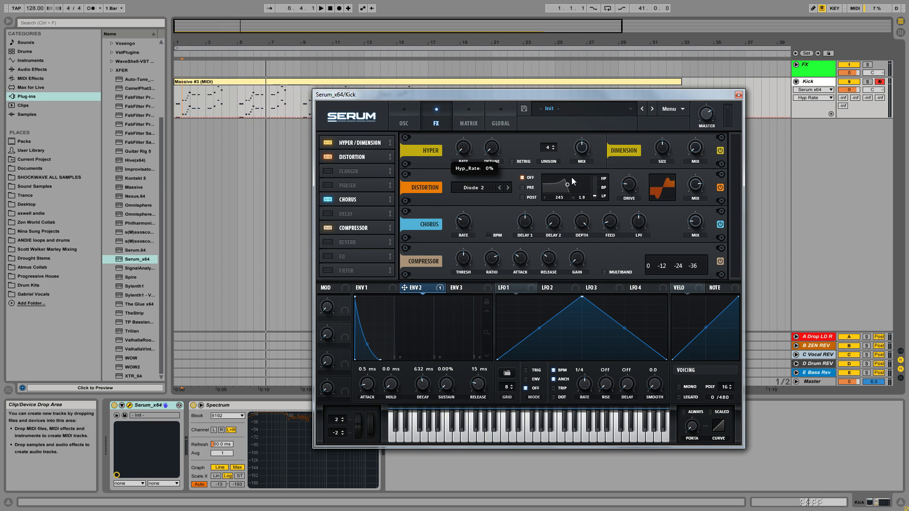
pyautogui.moveTo(582, 149); pyautogui.dragTo(500, 345)
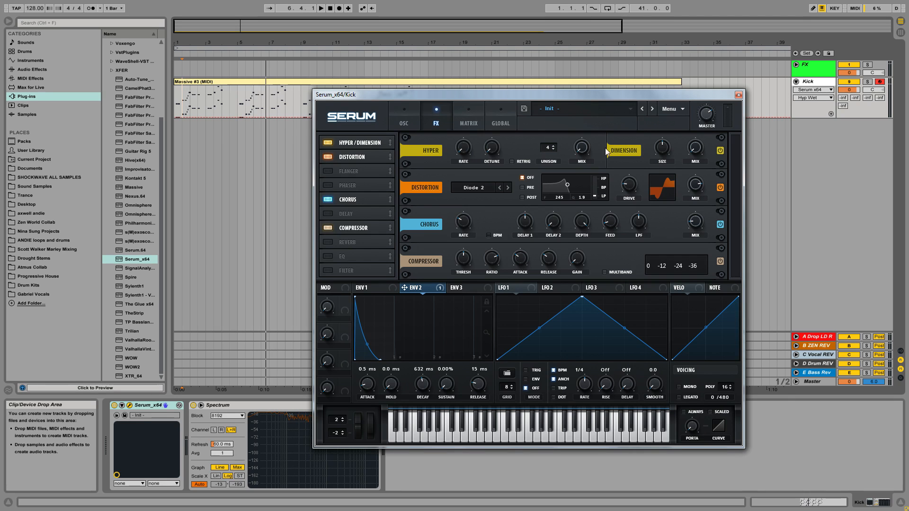
pyautogui.moveTo(665, 151); pyautogui.dragTo(661, 189)
pyautogui.press('space')
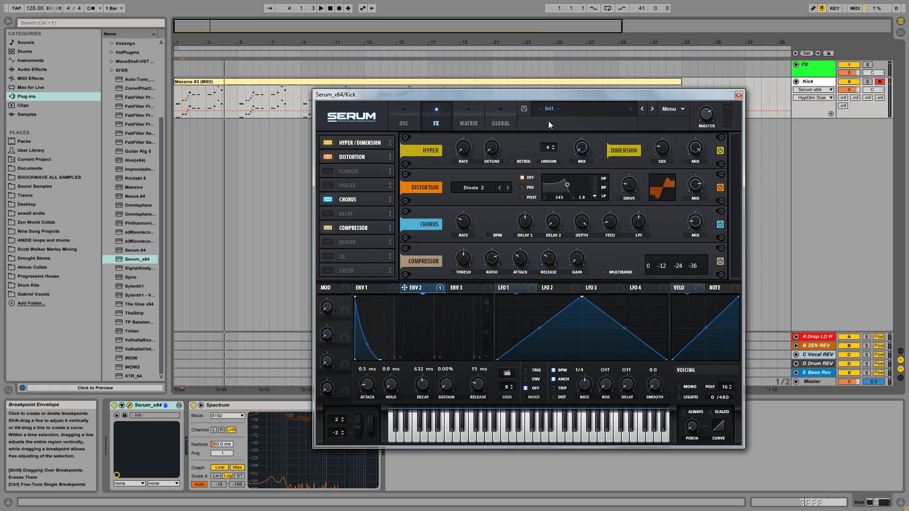
# Turn on the sub oscillator and look over the modulation matrix before returning to the effects.
pyautogui.click(404, 122)
pyautogui.click(325, 141)
pyautogui.click(457, 113)
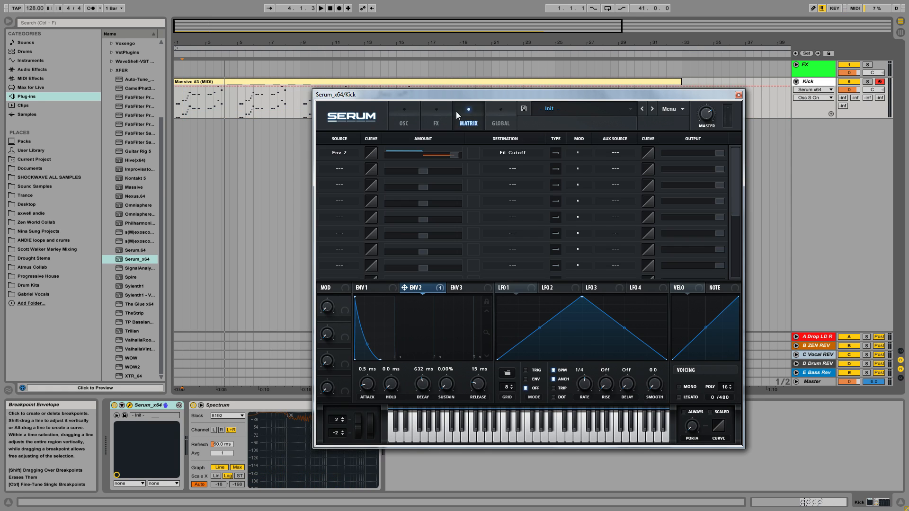
pyautogui.click(434, 121)
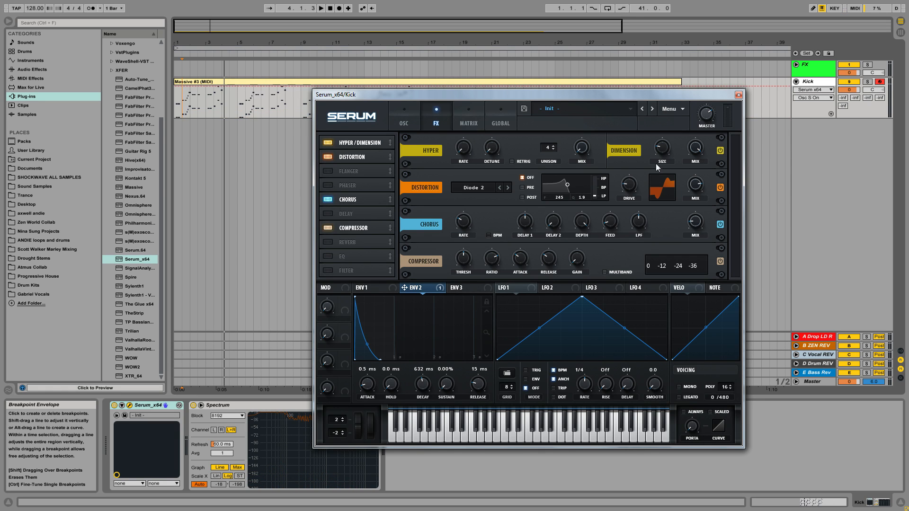
# Select the MIDI clip so playback starts at 1.1.1, and move the Serum window clear of its notes.
pyautogui.click(401, 86)
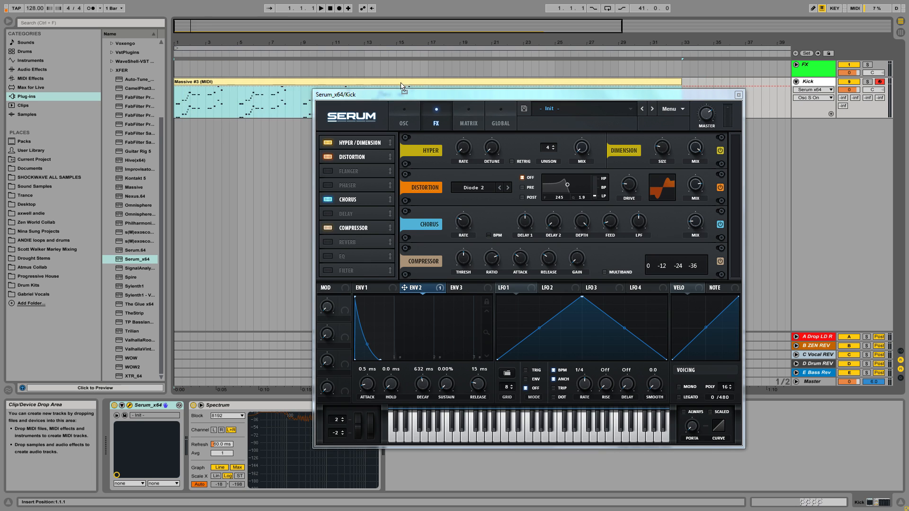
pyautogui.moveTo(401, 86); pyautogui.dragTo(369, 95)
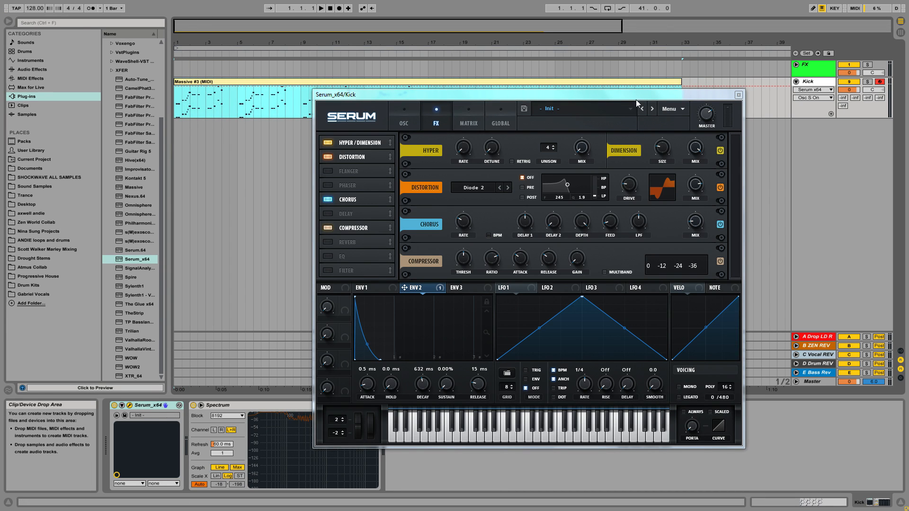
pyautogui.moveTo(572, 100); pyautogui.dragTo(597, 51)
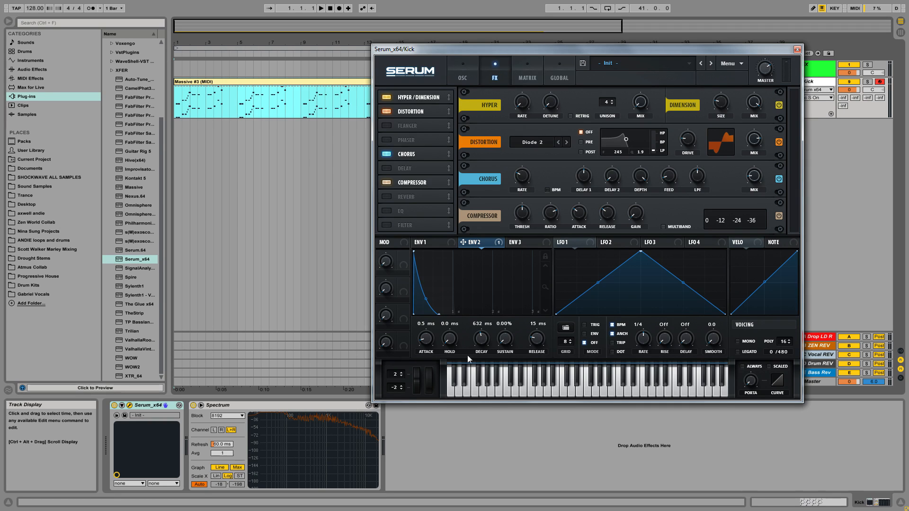
# Turn on the EQ effect and start playing the clip.
pyautogui.click(391, 212)
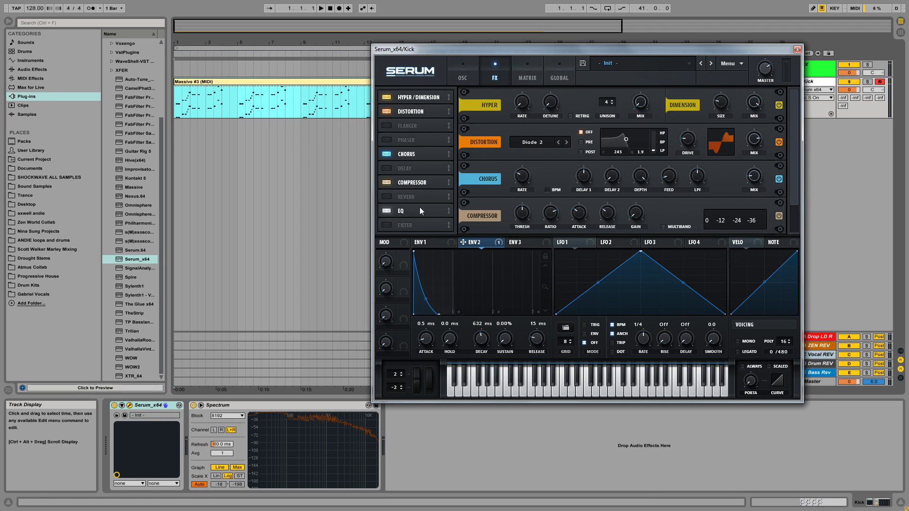
pyautogui.press('space')
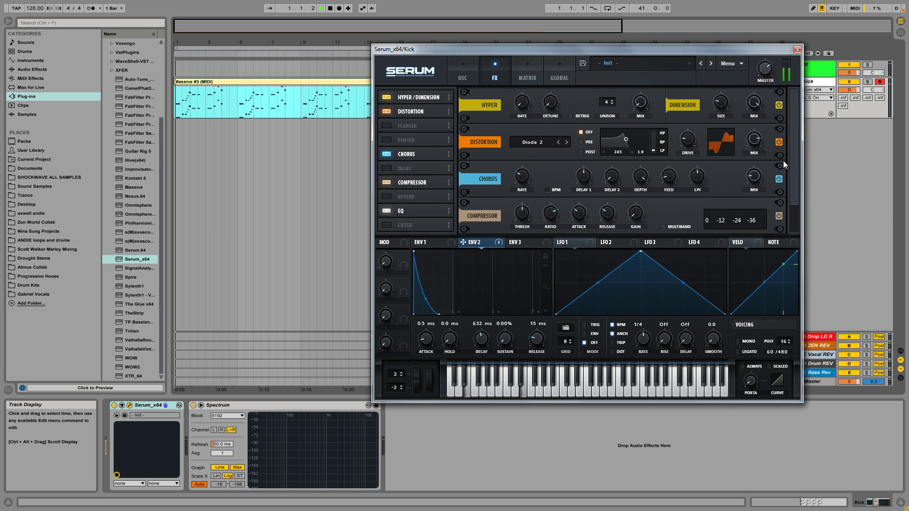
pyautogui.moveTo(793, 159)
pyautogui.mouseDown()
pyautogui.moveTo(782, 186)
pyautogui.moveTo(798, 153)
pyautogui.mouseUp()
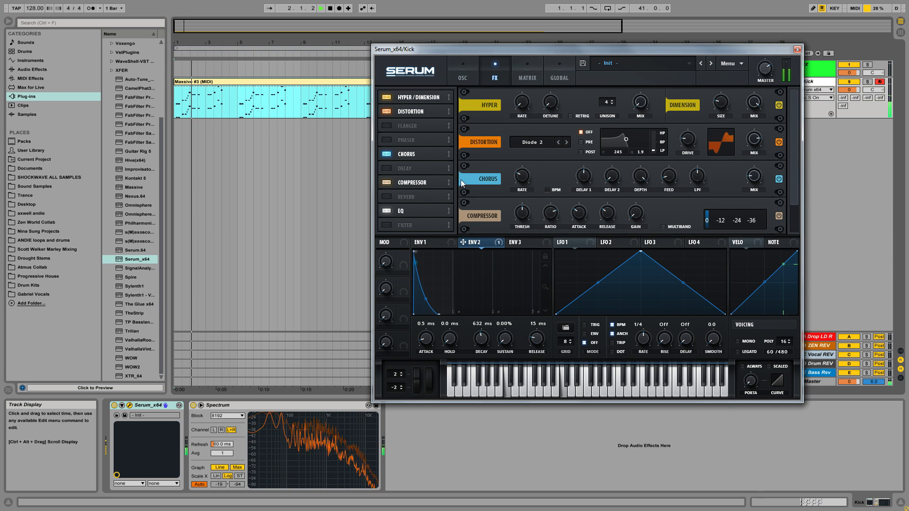
# Turn off the Hyper/Dimension effect and briefly compare the sound with Distortion off and Flanger on during playback.
pyautogui.click(385, 111)
pyautogui.click(385, 103)
pyautogui.click(387, 125)
pyautogui.click(390, 115)
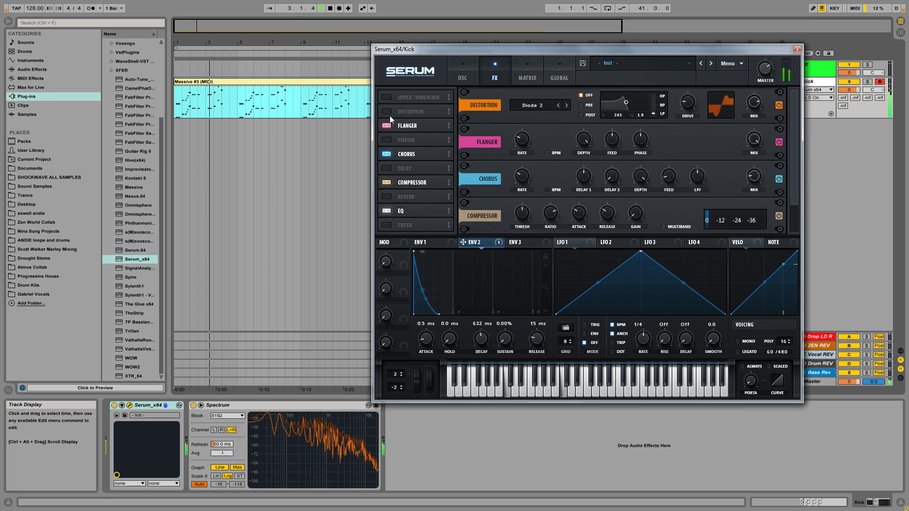
pyautogui.click(385, 127)
pyautogui.press('space')
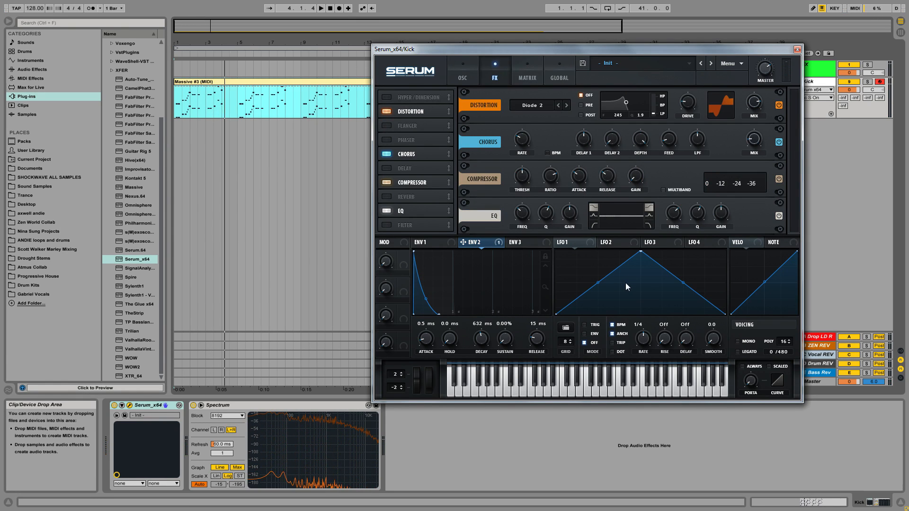
# Set the distortion mix to about 75% while auditioning the clip.
pyautogui.press('space')
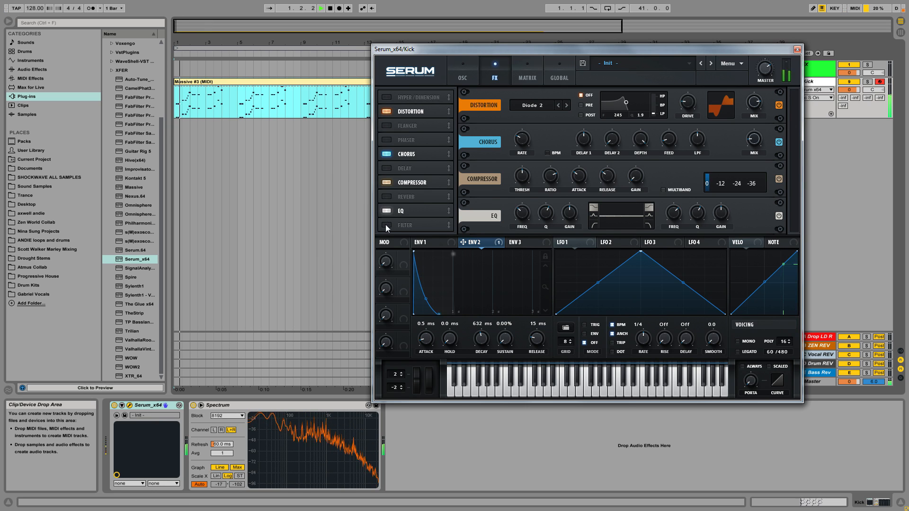
pyautogui.click(750, 107)
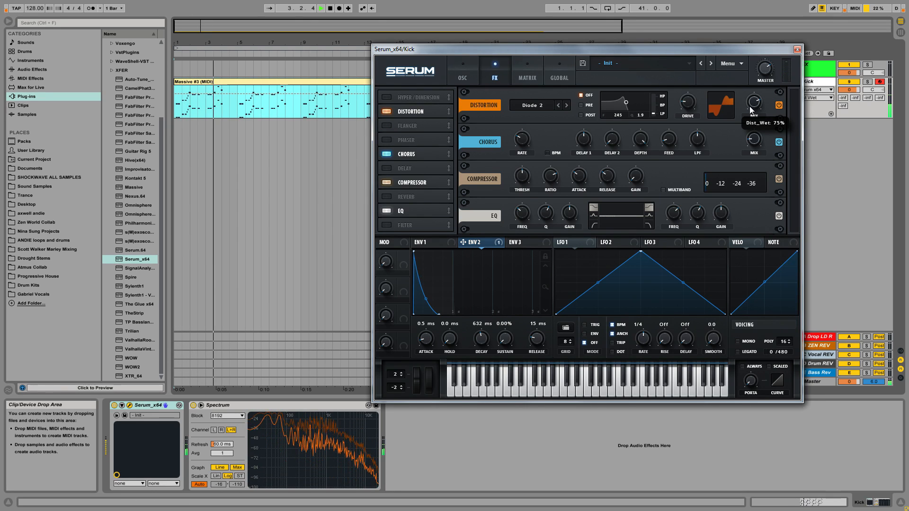
pyautogui.press('space')
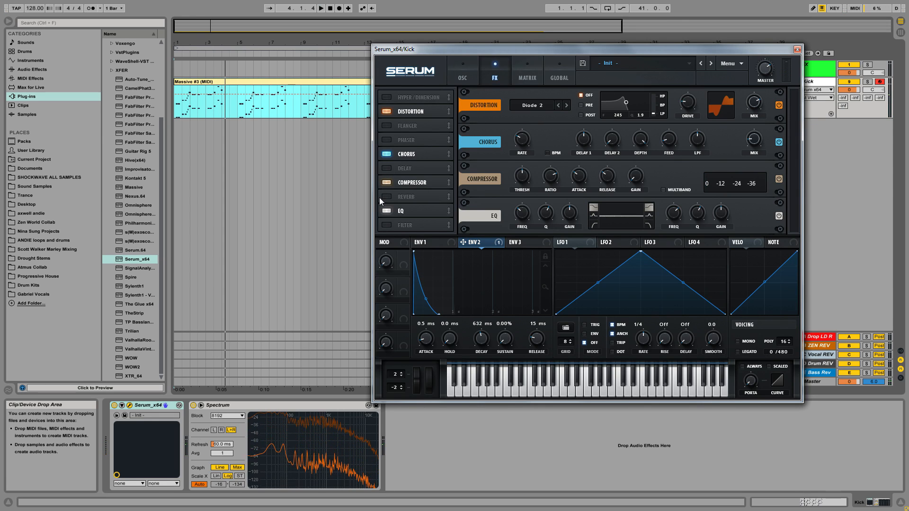
# Turn on the Reverb effect with about 11% mix and set the compressor gain to about 1.8 dB while auditioning the clip.
pyautogui.click(399, 195)
pyautogui.press('space')
pyautogui.click(749, 234)
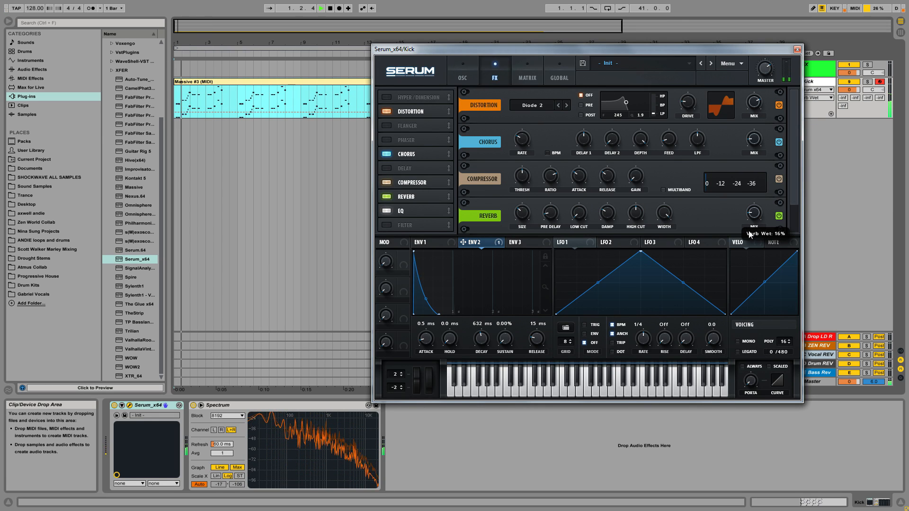
pyautogui.click(641, 175)
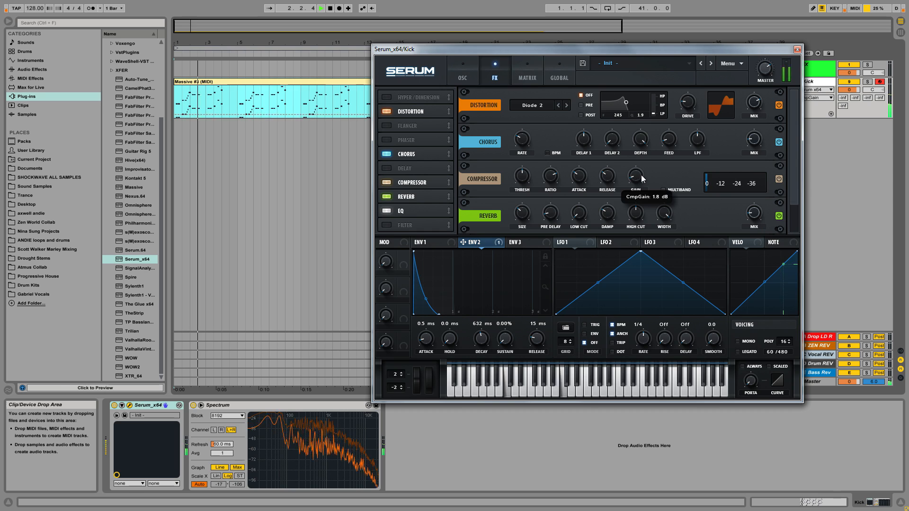
pyautogui.click(753, 217)
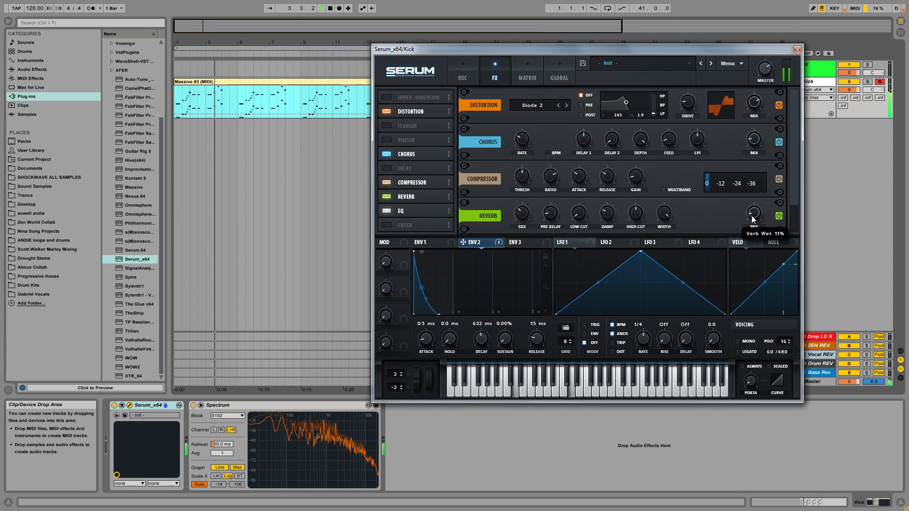
pyautogui.press('space')
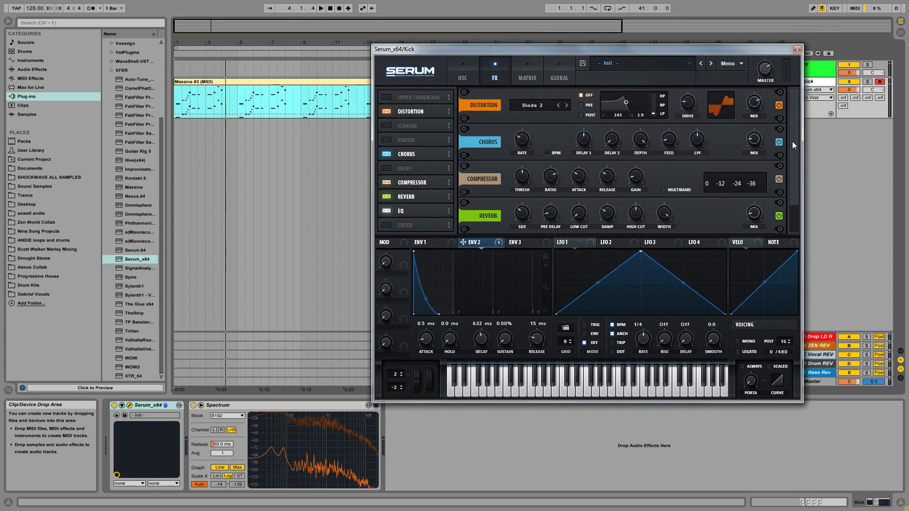
# Raise the EQ's high-band gain to about 2.3 dB, lower that band's frequency, and adjust the low band's gain with its Q at 50%.
pyautogui.scroll(-1, 791, 141)
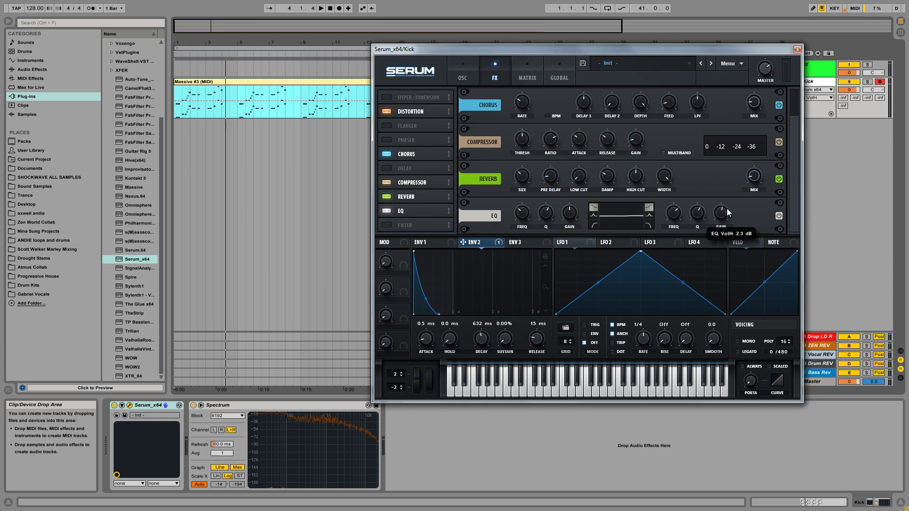
pyautogui.moveTo(673, 216); pyautogui.dragTo(670, 224)
pyautogui.moveTo(572, 214); pyautogui.dragTo(547, 214)
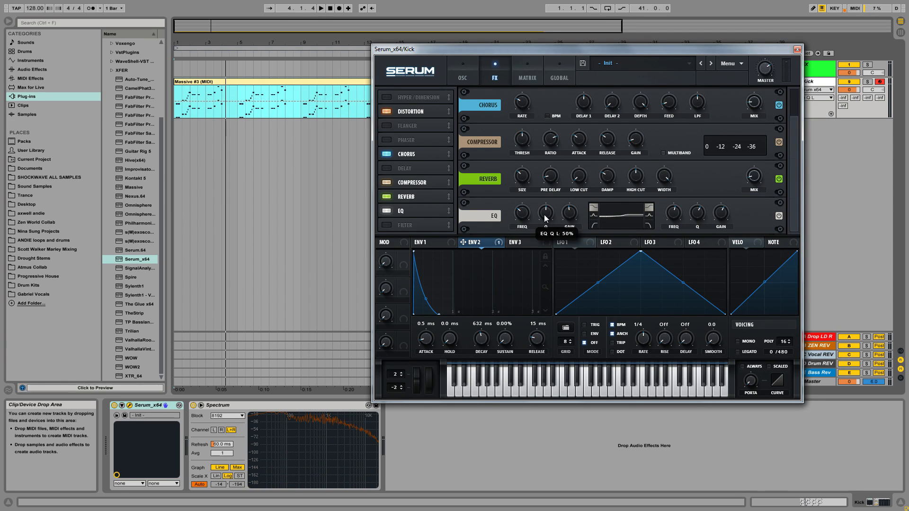
# Move the Compressor below the EQ in the effects chain and readjust the EQ's high-band gain during playback.
pyautogui.press('space')
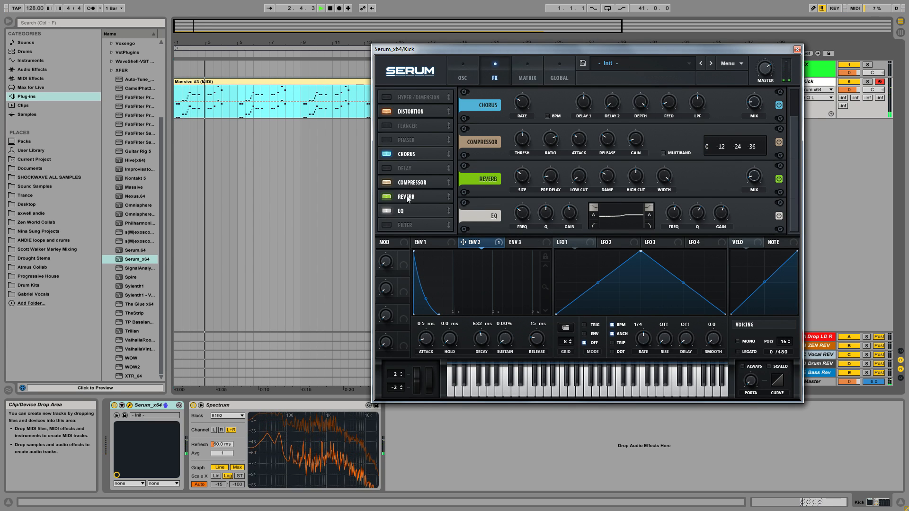
pyautogui.moveTo(449, 181); pyautogui.dragTo(448, 216)
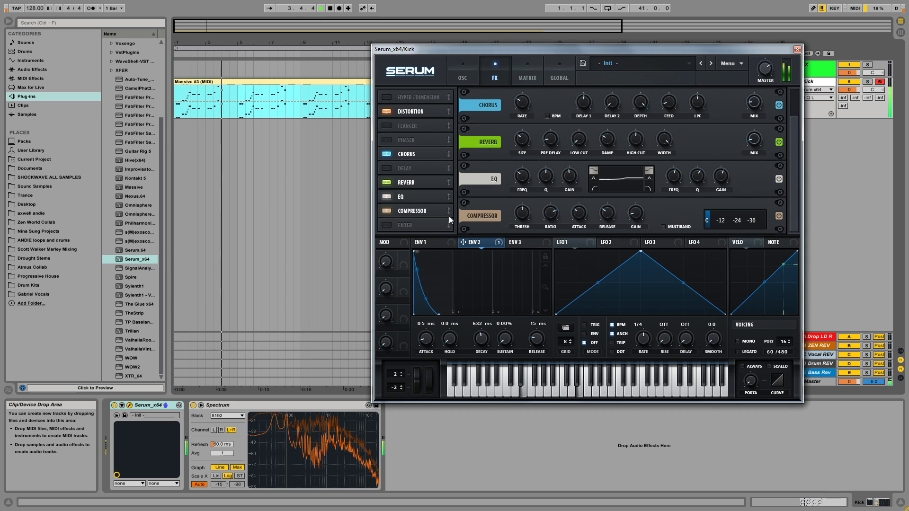
pyautogui.moveTo(722, 177); pyautogui.dragTo(722, 190)
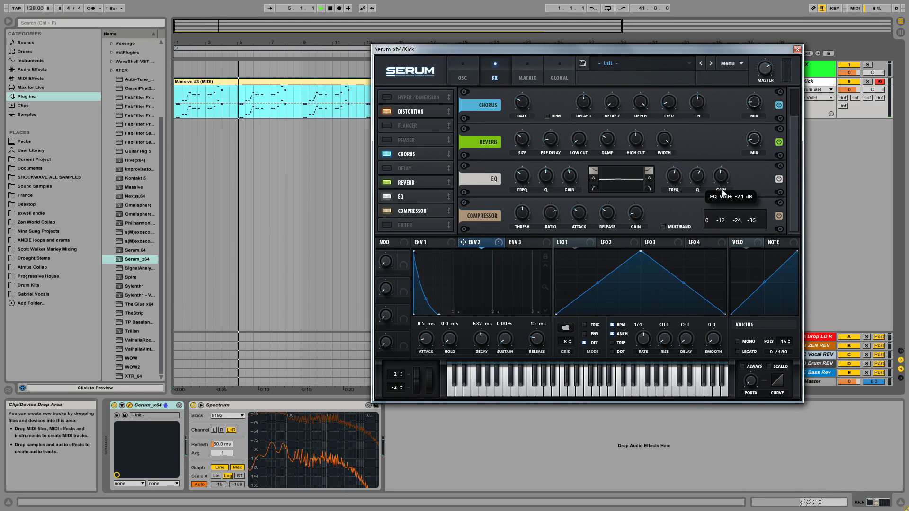
# Reduce the distortion mix to about 49% while auditioning the clip.
pyautogui.scroll(1, 789, 169)
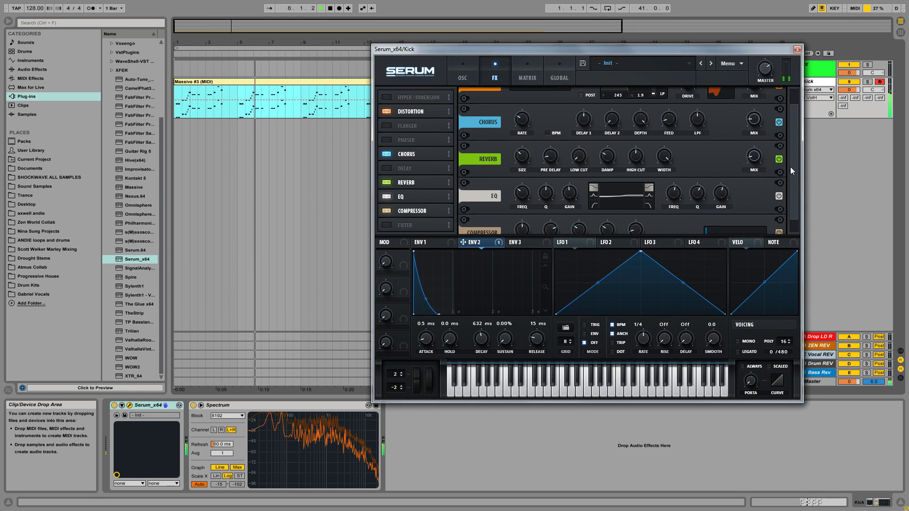
pyautogui.scroll(1, 760, 132)
pyautogui.moveTo(756, 99); pyautogui.dragTo(750, 121)
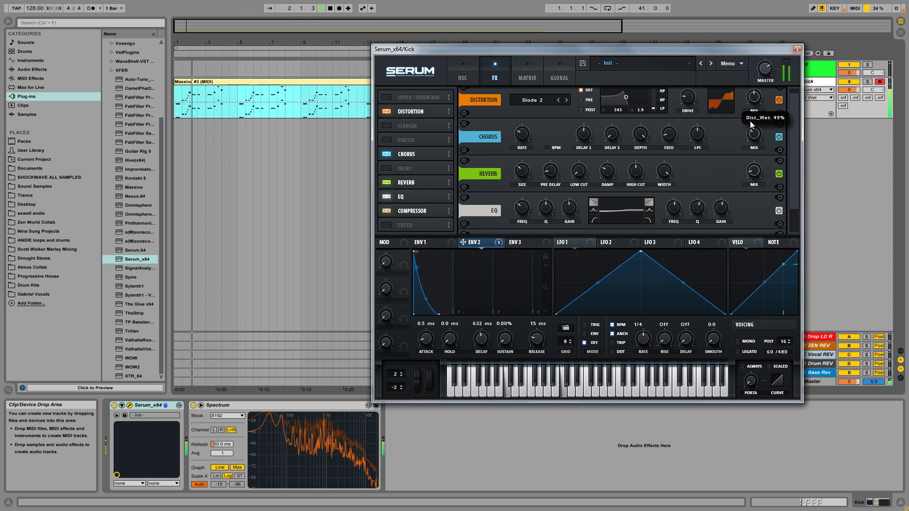
pyautogui.press('space')
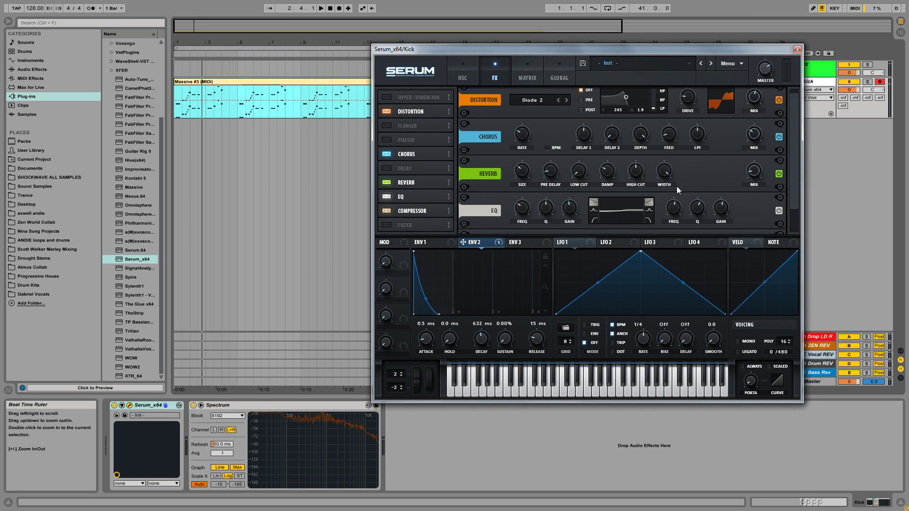
# Check the oscillator settings, close the Serum window and search the plug-ins for ozone.
pyautogui.click(463, 79)
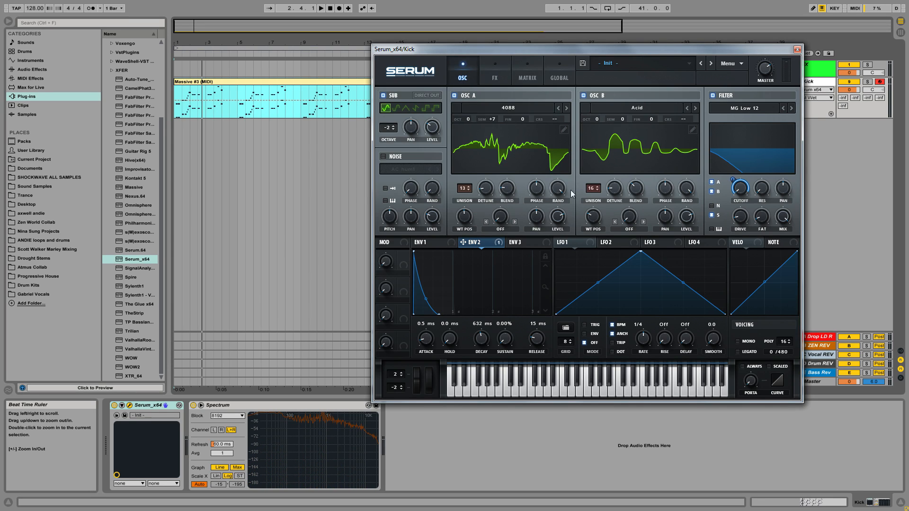
pyautogui.click(797, 49)
pyautogui.click(80, 22)
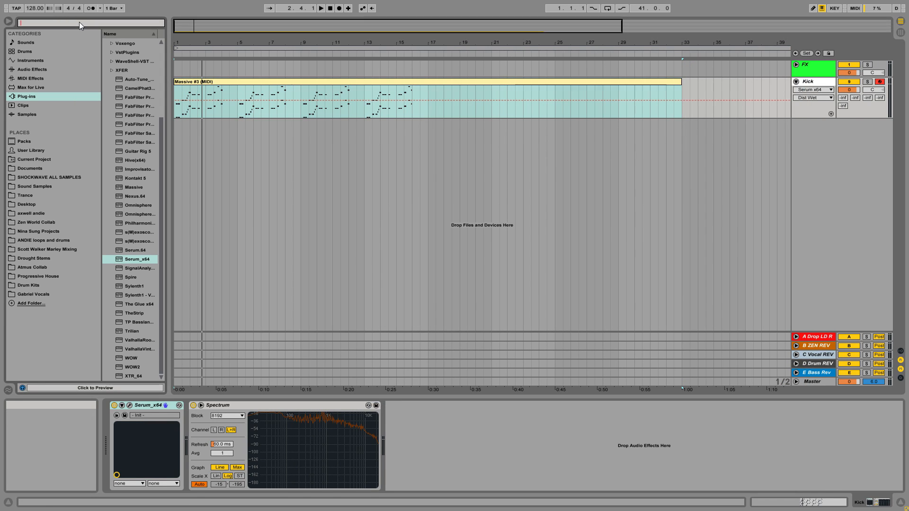
pyautogui.write('ozone')
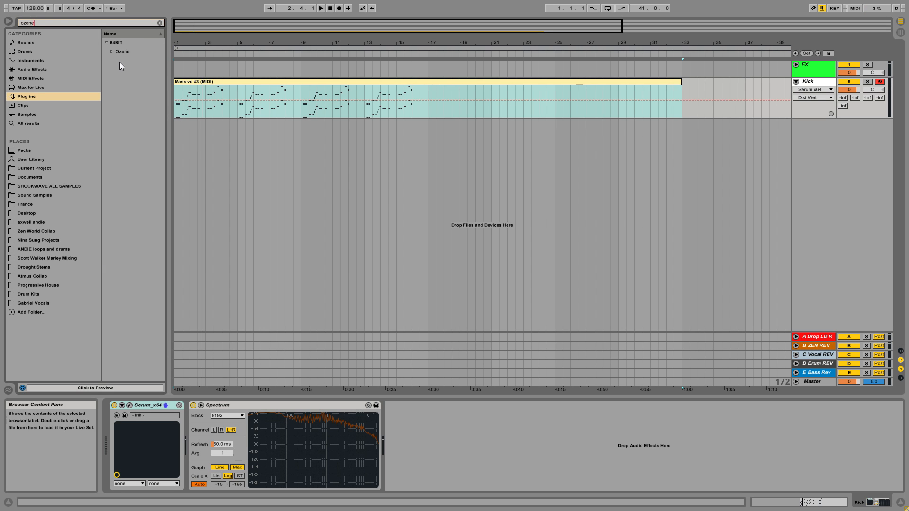
# Add the iZotope Ozone 5 Imager after Spectrum in the Kick track's device chain and dismiss its presets list.
pyautogui.click(116, 52)
pyautogui.click(112, 52)
pyautogui.click(118, 60)
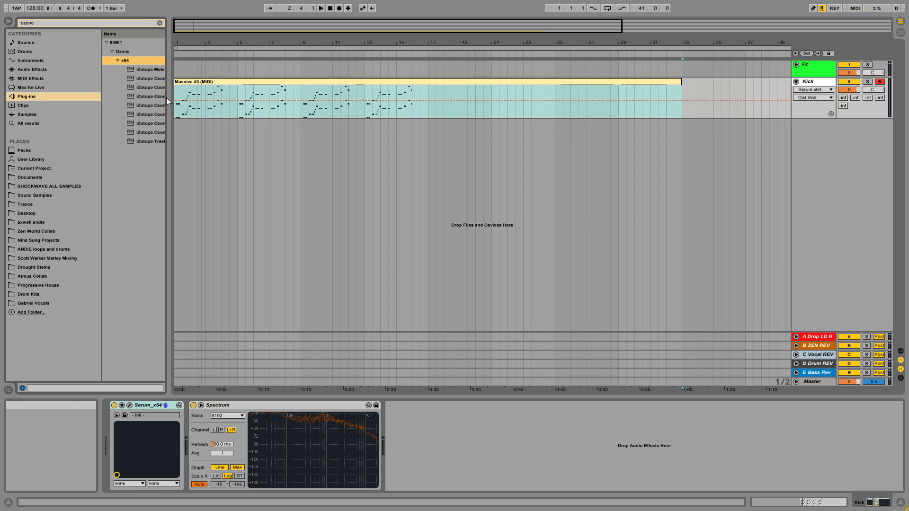
pyautogui.moveTo(166, 97); pyautogui.dragTo(235, 98)
pyautogui.click(181, 87)
pyautogui.click(179, 106)
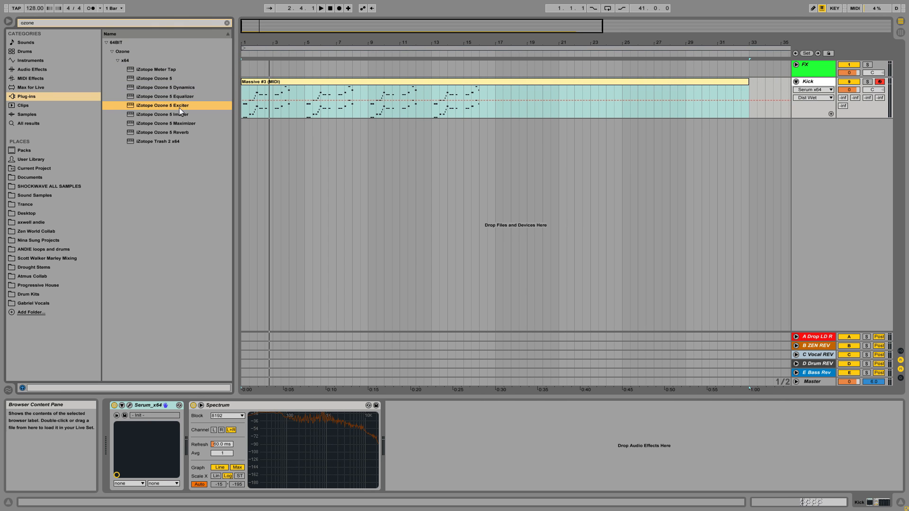
pyautogui.moveTo(158, 114); pyautogui.dragTo(501, 453)
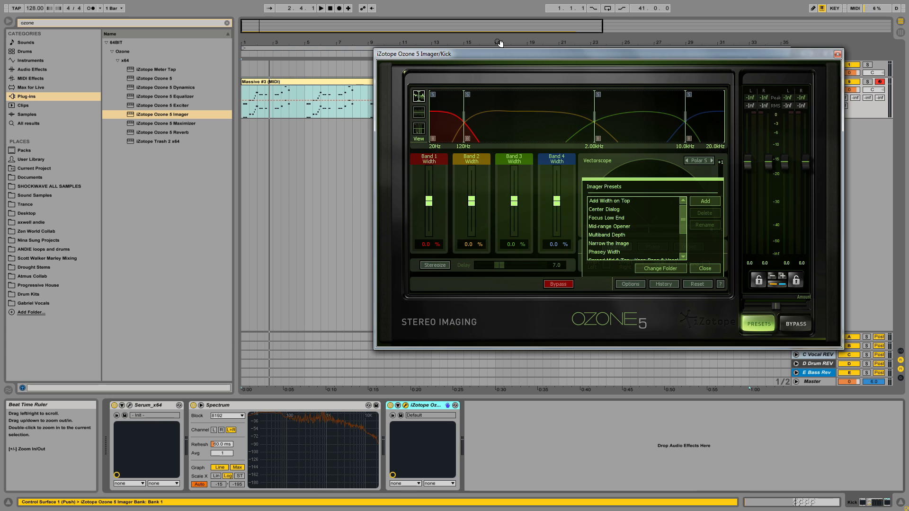
pyautogui.moveTo(502, 52); pyautogui.dragTo(436, 112)
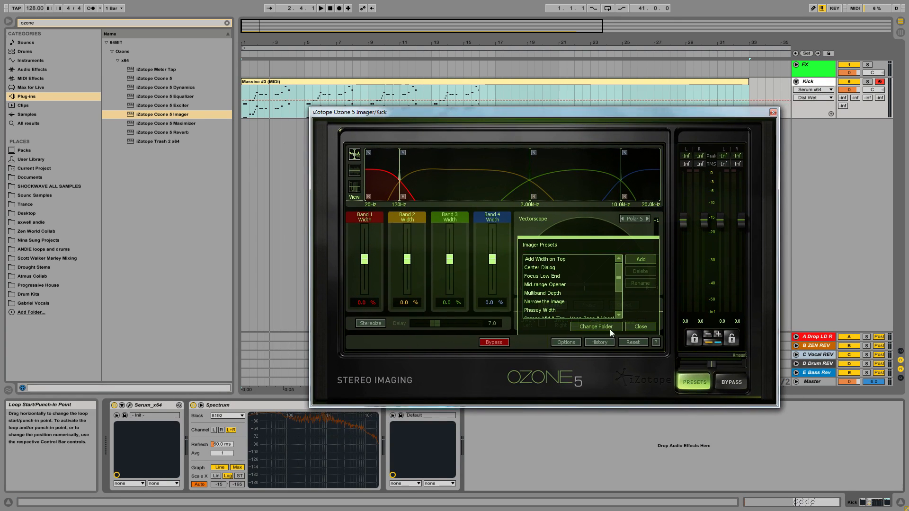
pyautogui.click(638, 328)
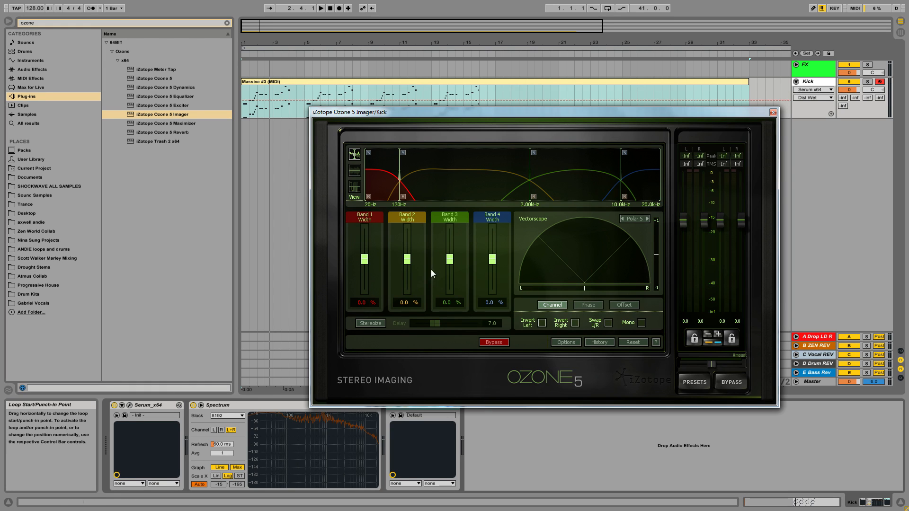
# Set the Imager widths to -100% for Band 1, 43.8% for Band 3 and 56.3% for Band 4, with the first crossover at 132 Hz.
pyautogui.moveTo(364, 261); pyautogui.dragTo(356, 368)
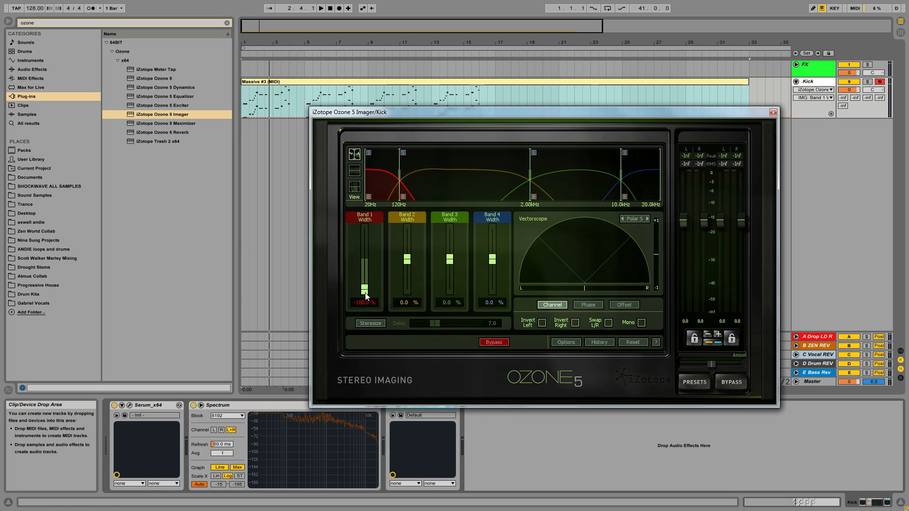
pyautogui.moveTo(396, 179); pyautogui.dragTo(402, 181)
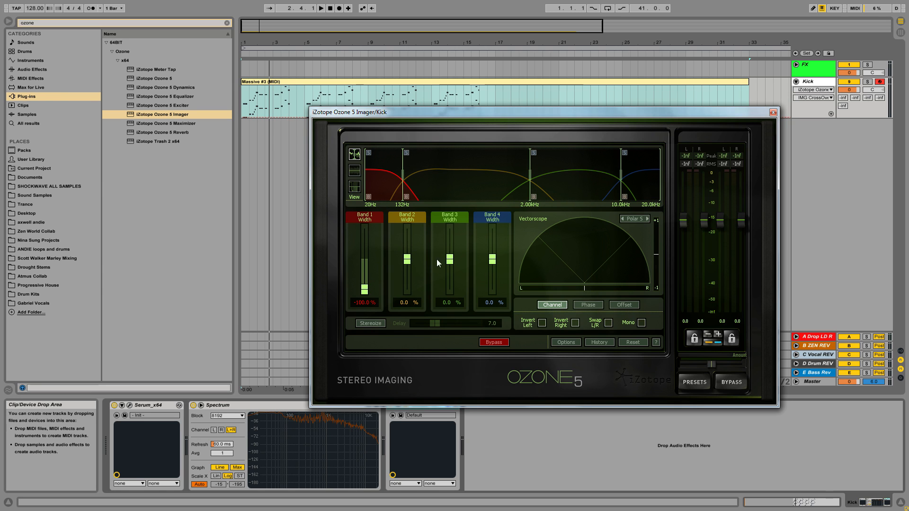
pyautogui.moveTo(448, 263)
pyautogui.mouseDown()
pyautogui.moveTo(455, 248)
pyautogui.moveTo(495, 239)
pyautogui.moveTo(449, 248)
pyautogui.mouseUp()
pyautogui.press('space')
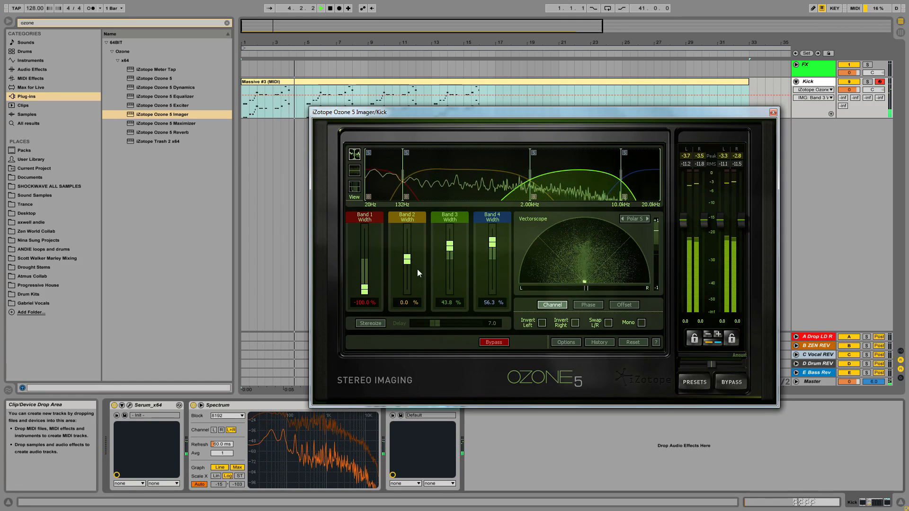
# Solo the Imager's Band 1 and audition it with its width set to 0%.
pyautogui.click(368, 153)
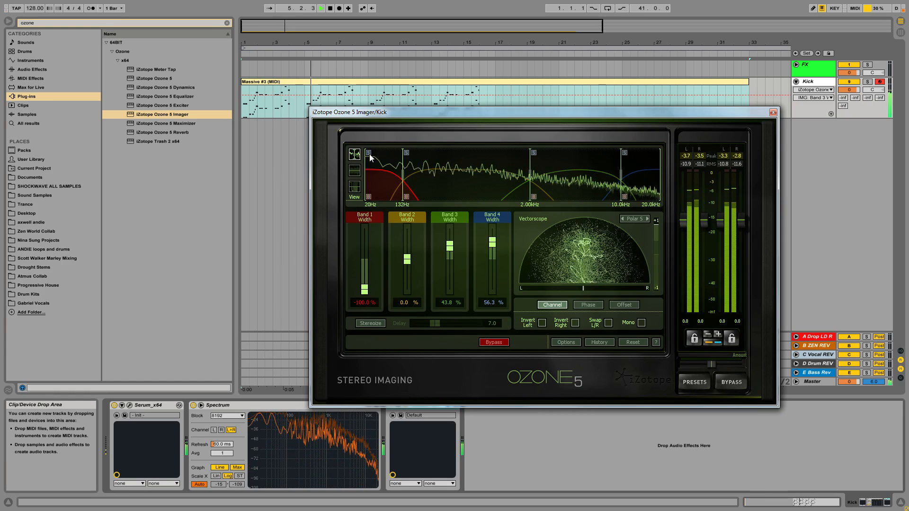
pyautogui.moveTo(361, 269)
pyautogui.mouseDown()
pyautogui.moveTo(362, 255)
pyautogui.moveTo(365, 271)
pyautogui.moveTo(373, 261)
pyautogui.mouseUp()
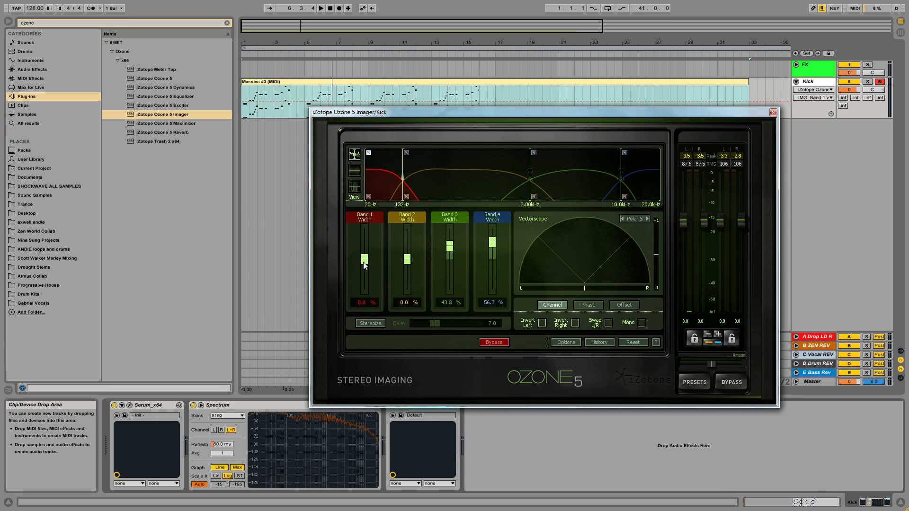
pyautogui.press('space')
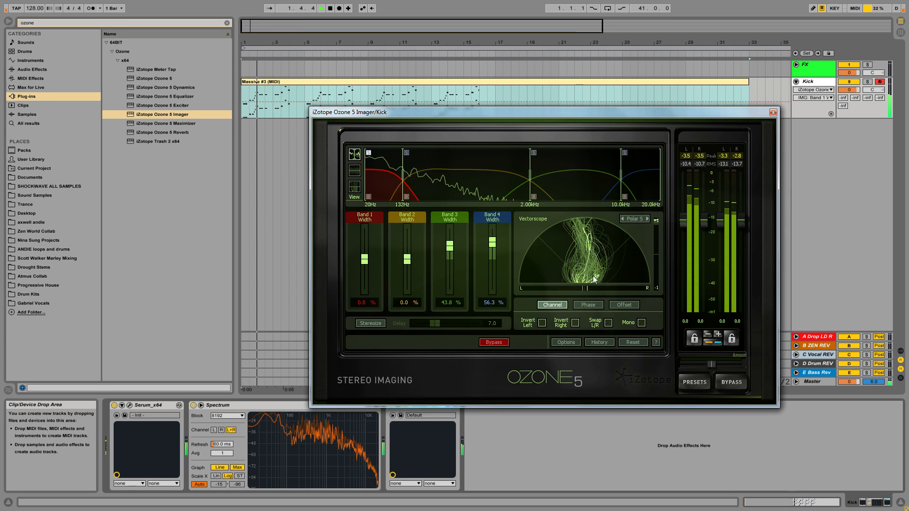
pyautogui.press('space')
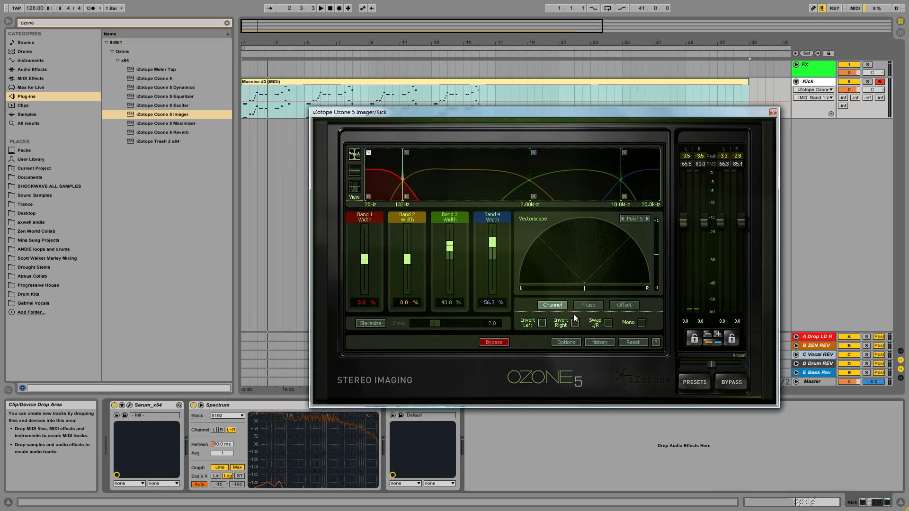
# Return the Imager's Band 1 width to -100% and audition the clip.
pyautogui.moveTo(364, 259); pyautogui.dragTo(392, 411)
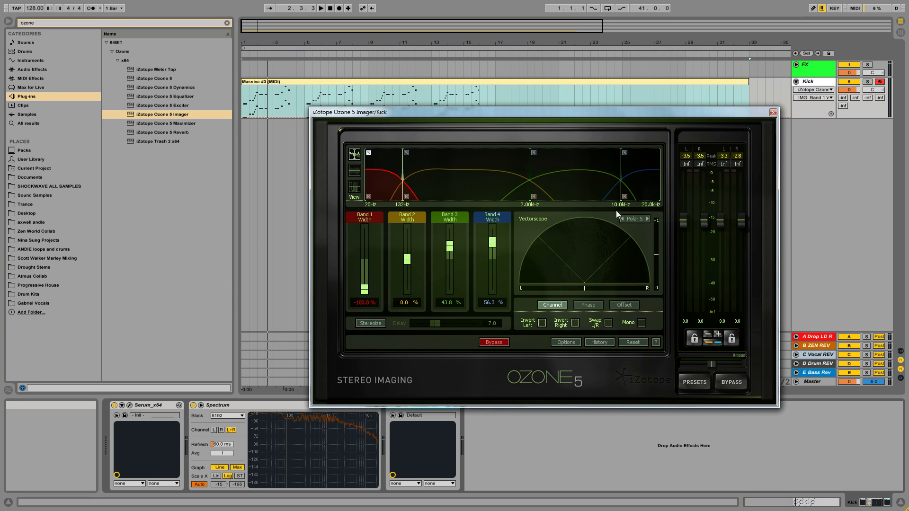
pyautogui.press('space')
pyautogui.press('space')
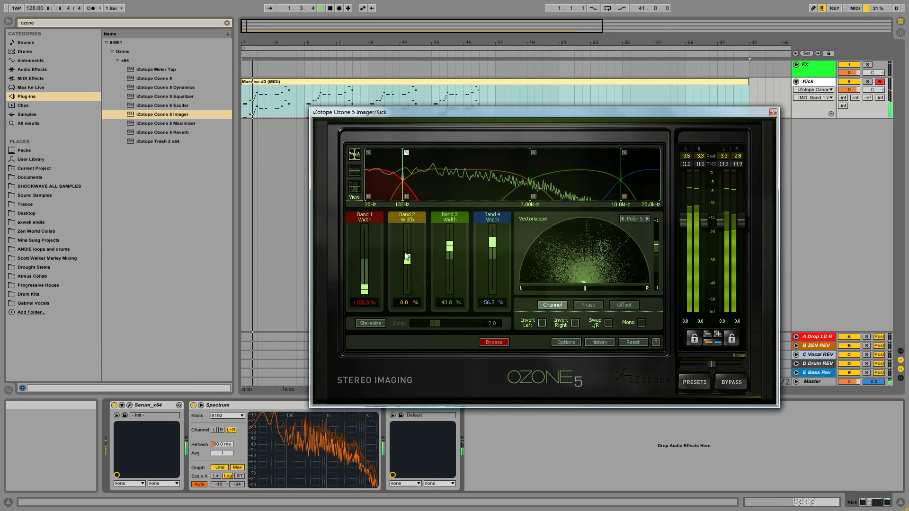
# Reduce the Imager's Band 2 width to -21.9%, audition the clip and close the plug-in window.
pyautogui.moveTo(405, 256); pyautogui.dragTo(459, 264)
pyautogui.press('space')
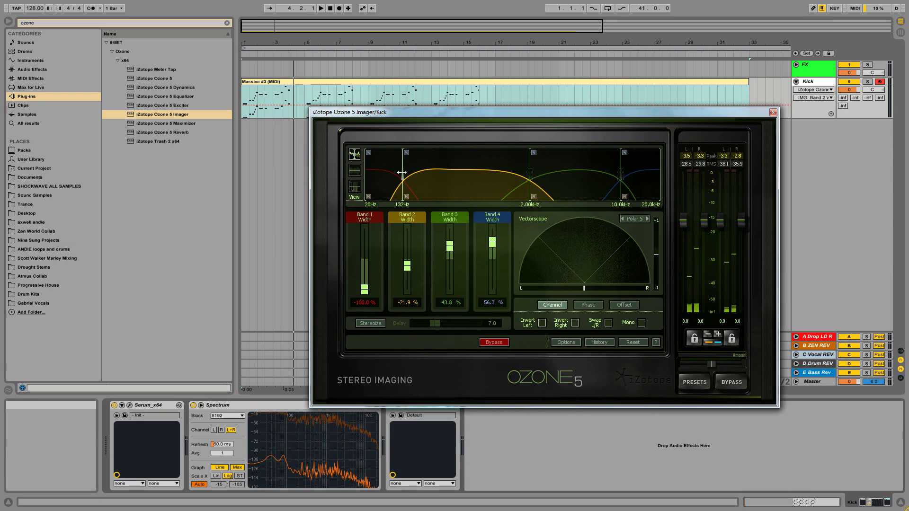
pyautogui.press('space')
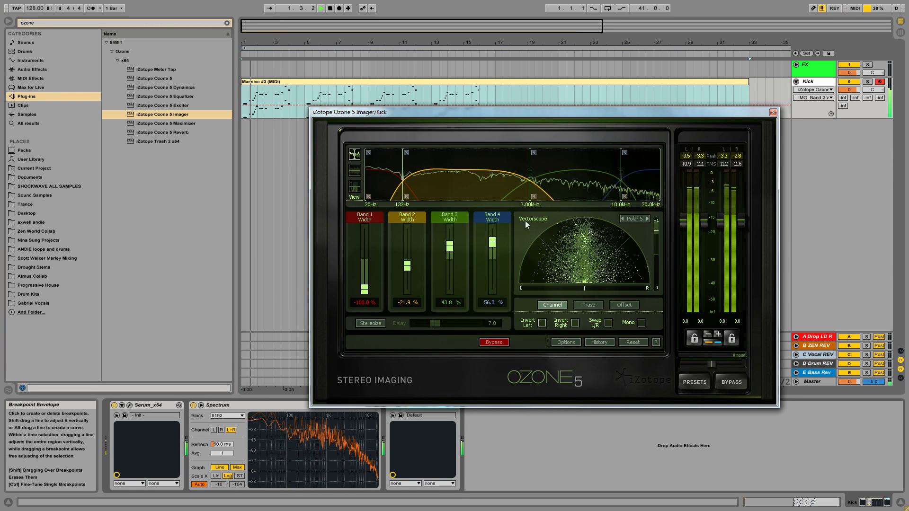
pyautogui.press('space')
pyautogui.click(773, 113)
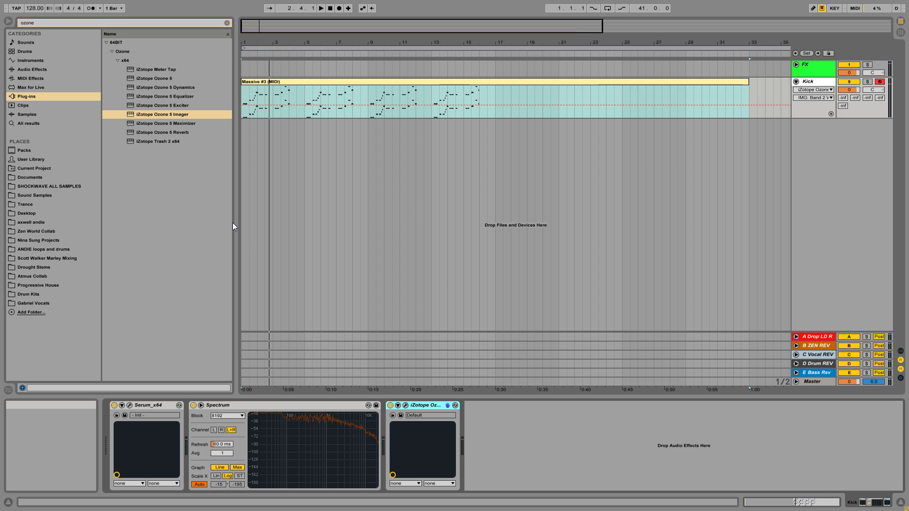
# Exit full-screen view, switch to Open Broadcaster Software and move its window aside.
pyautogui.moveTo(234, 219); pyautogui.dragTo(237, 232)
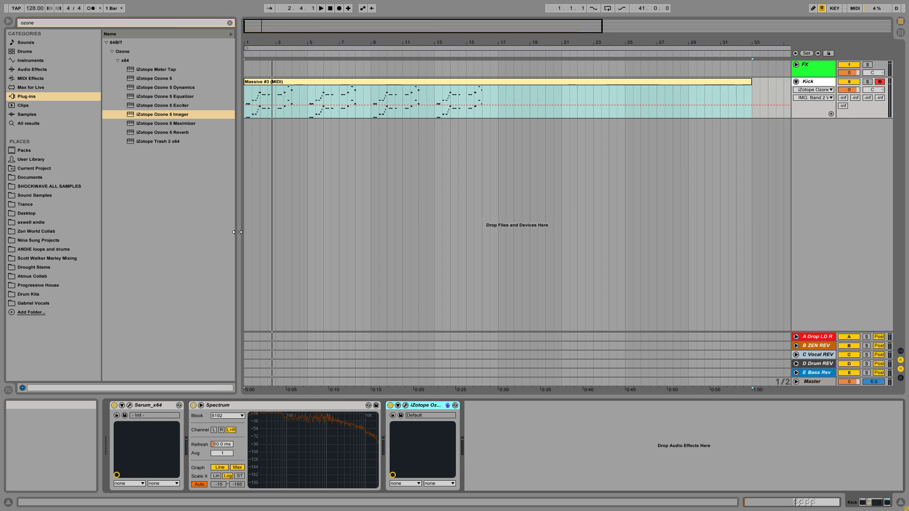
pyautogui.press('F11')
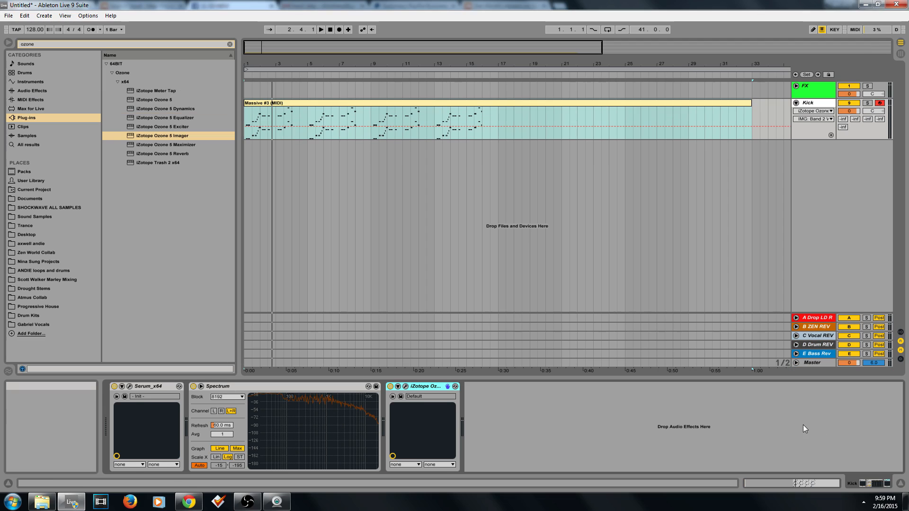
pyautogui.click(247, 501)
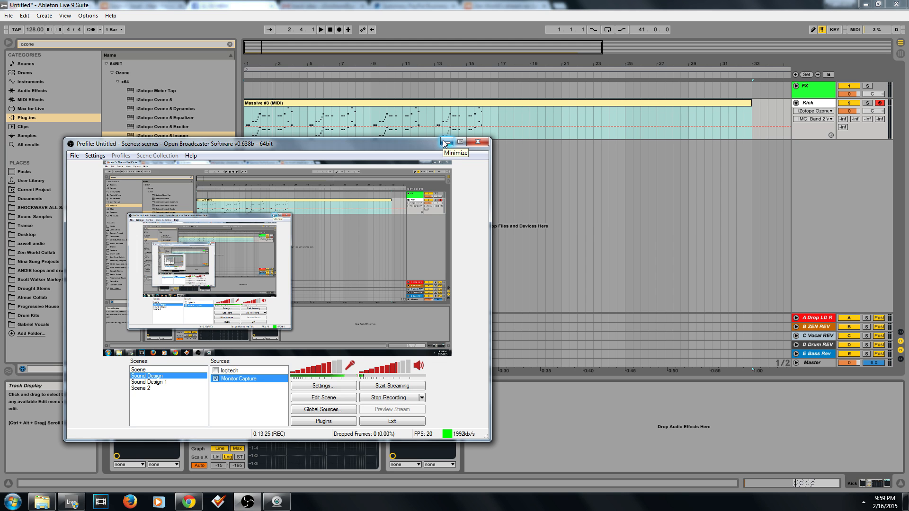
pyautogui.moveTo(432, 143); pyautogui.dragTo(790, 117)
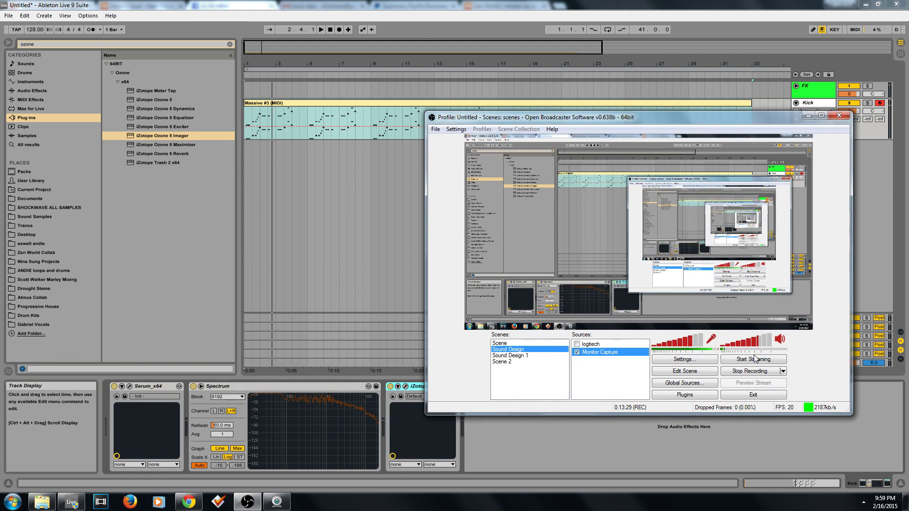